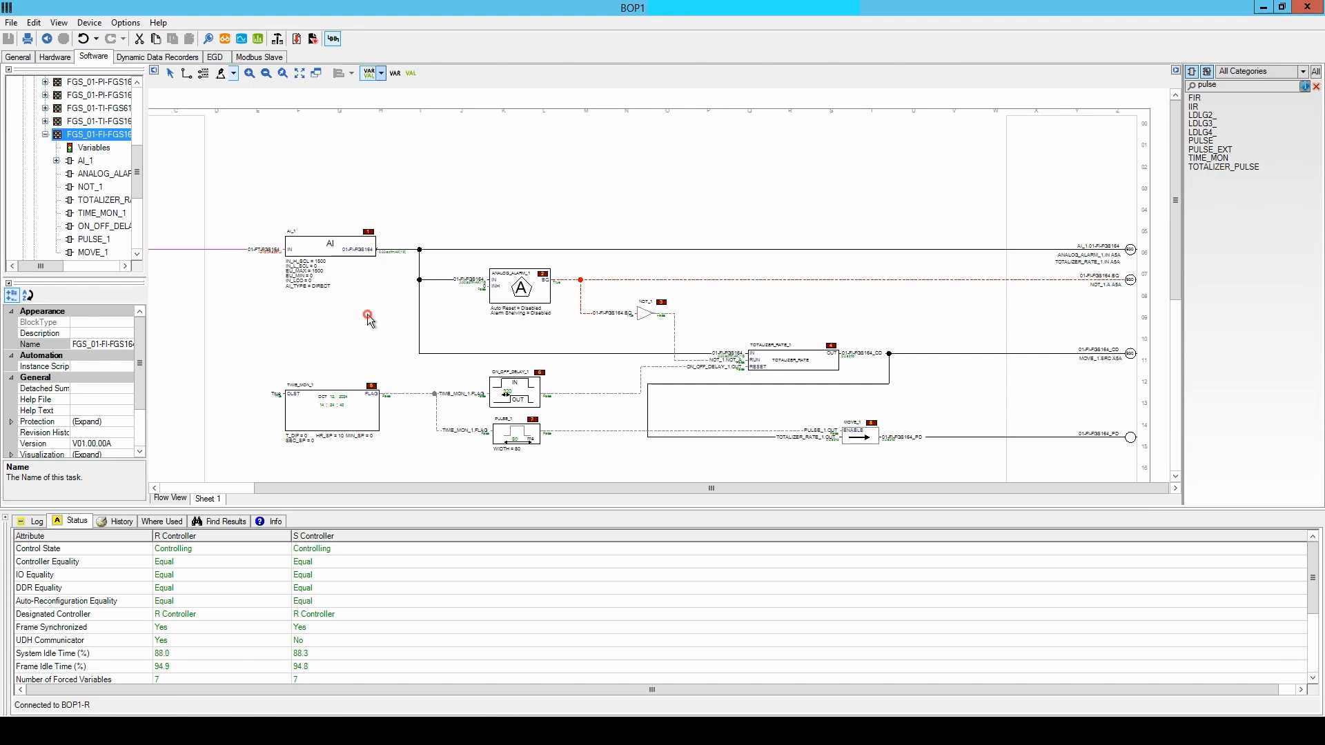
# Trace the 01-FI-FGS164 signal from the AI_1 block to the ANALOG_ALARM_1 input on the block diagram.
pyautogui.scroll(1, 263, 238)
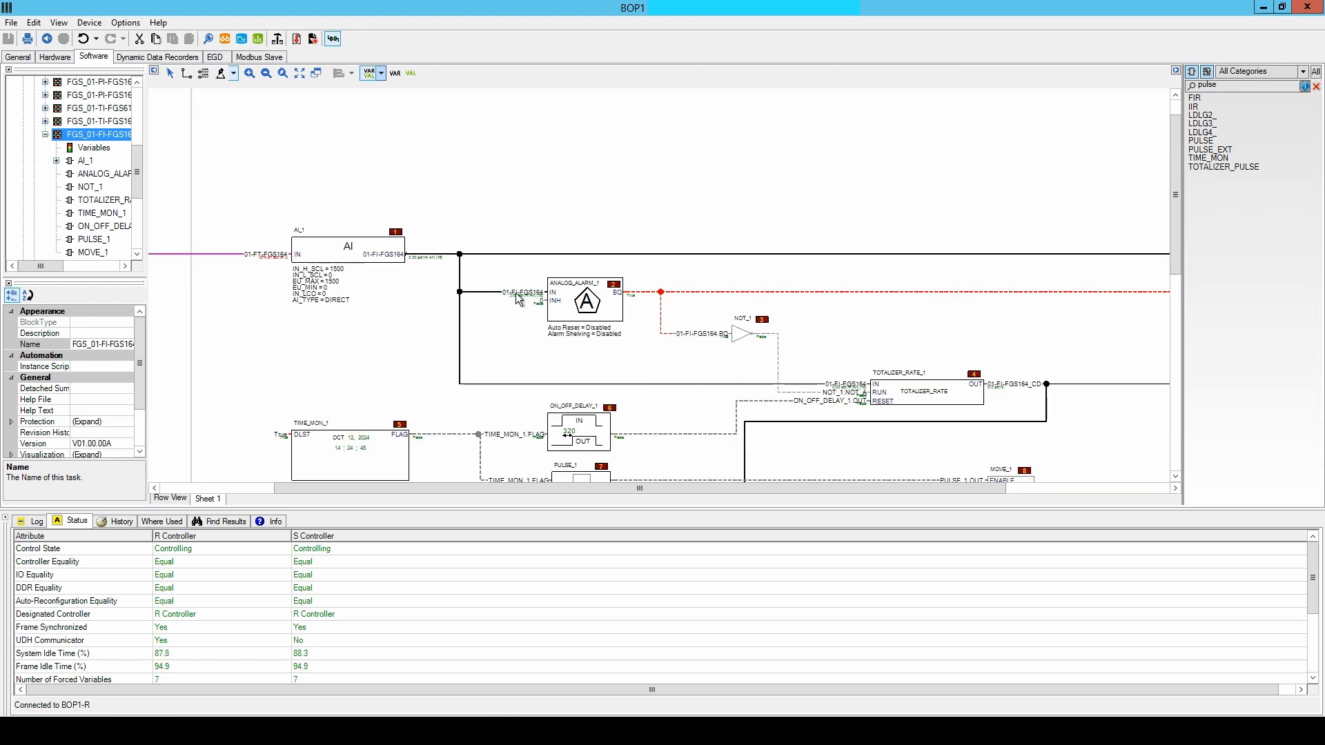
pyautogui.click(519, 296)
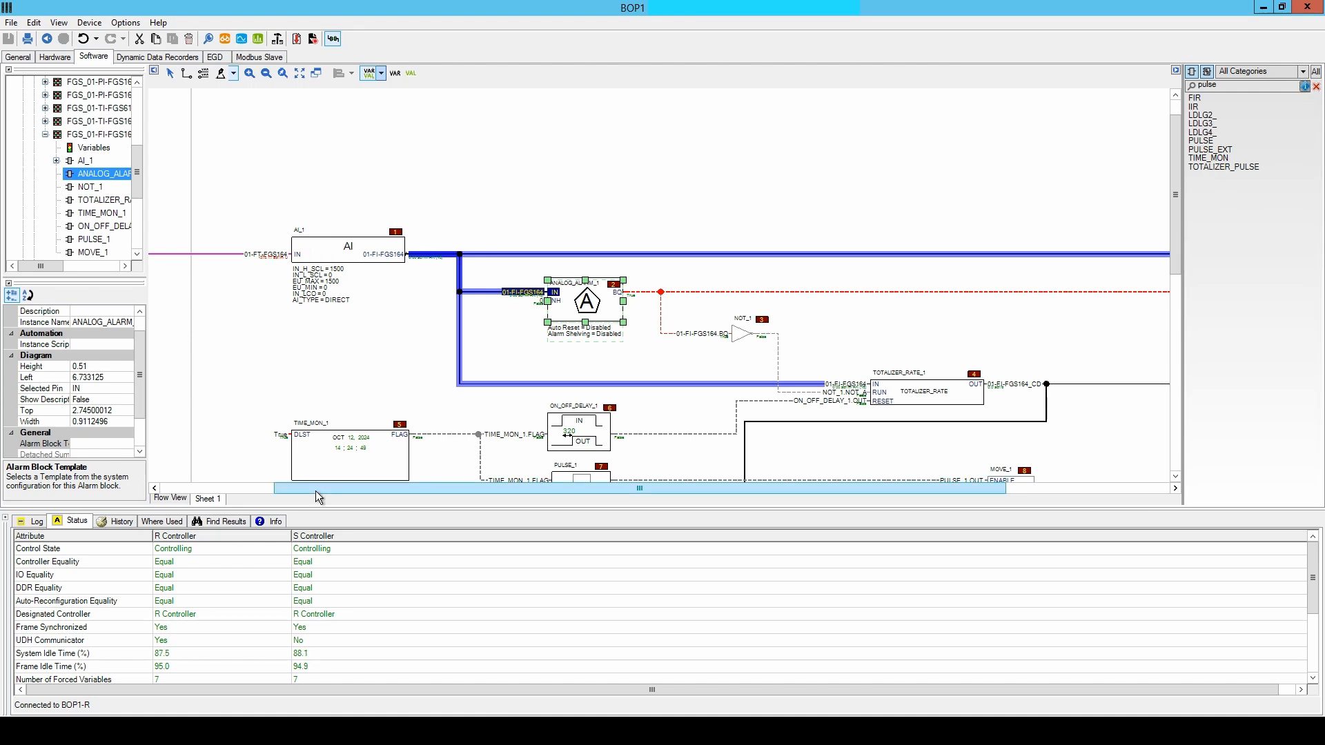
pyautogui.moveTo(316, 488); pyautogui.dragTo(208, 479)
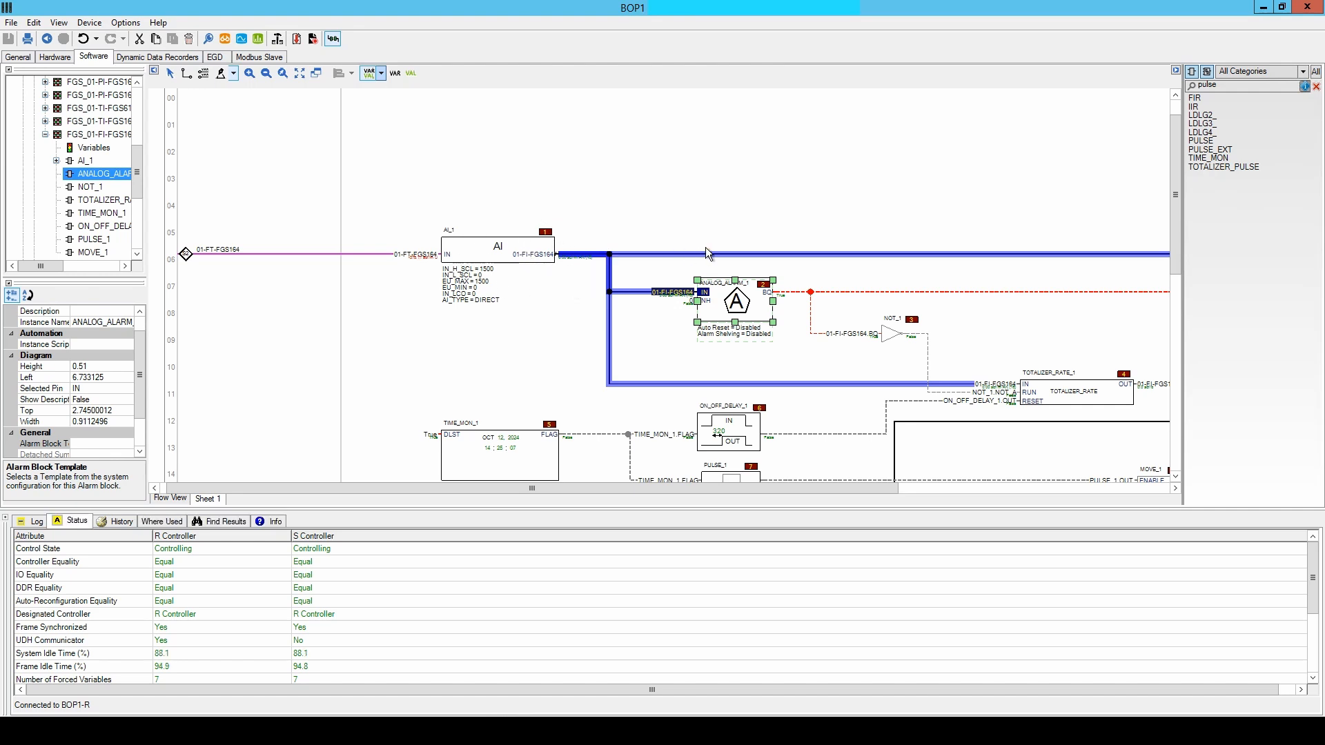
pyautogui.click(556, 303)
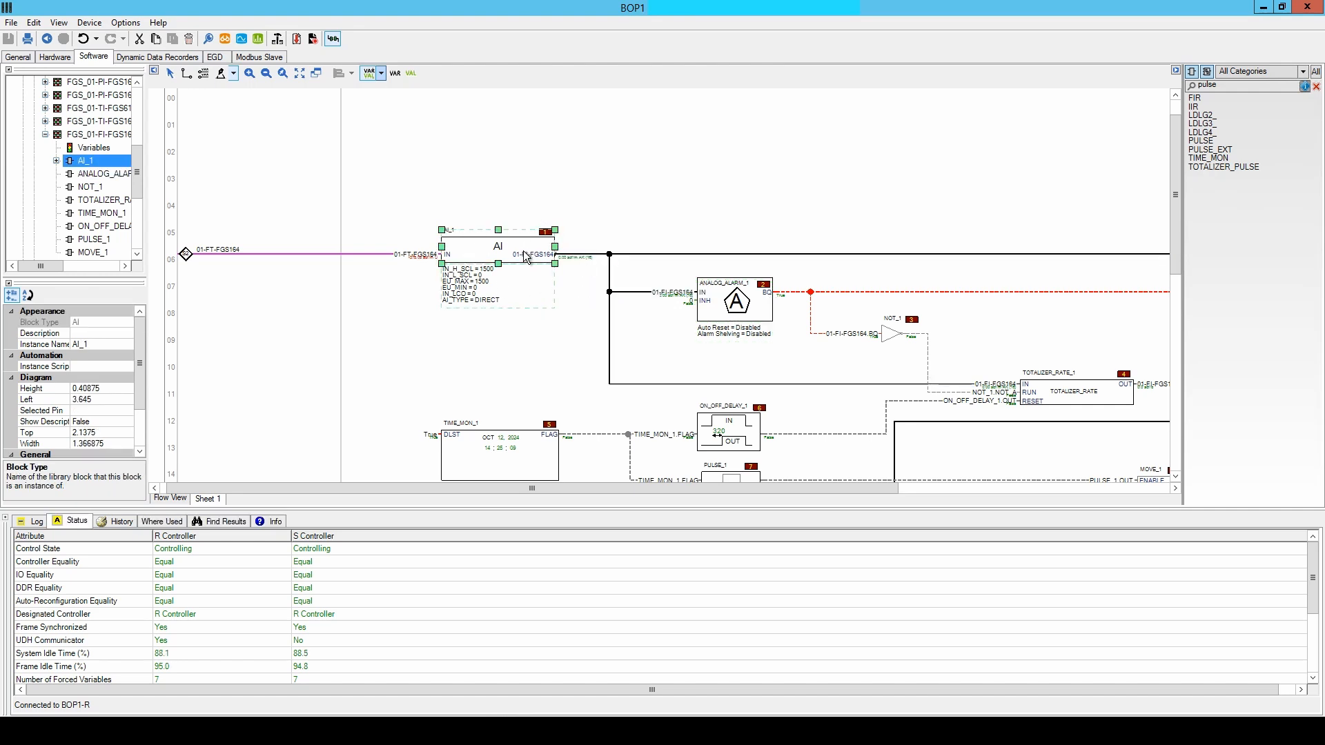
pyautogui.click(683, 294)
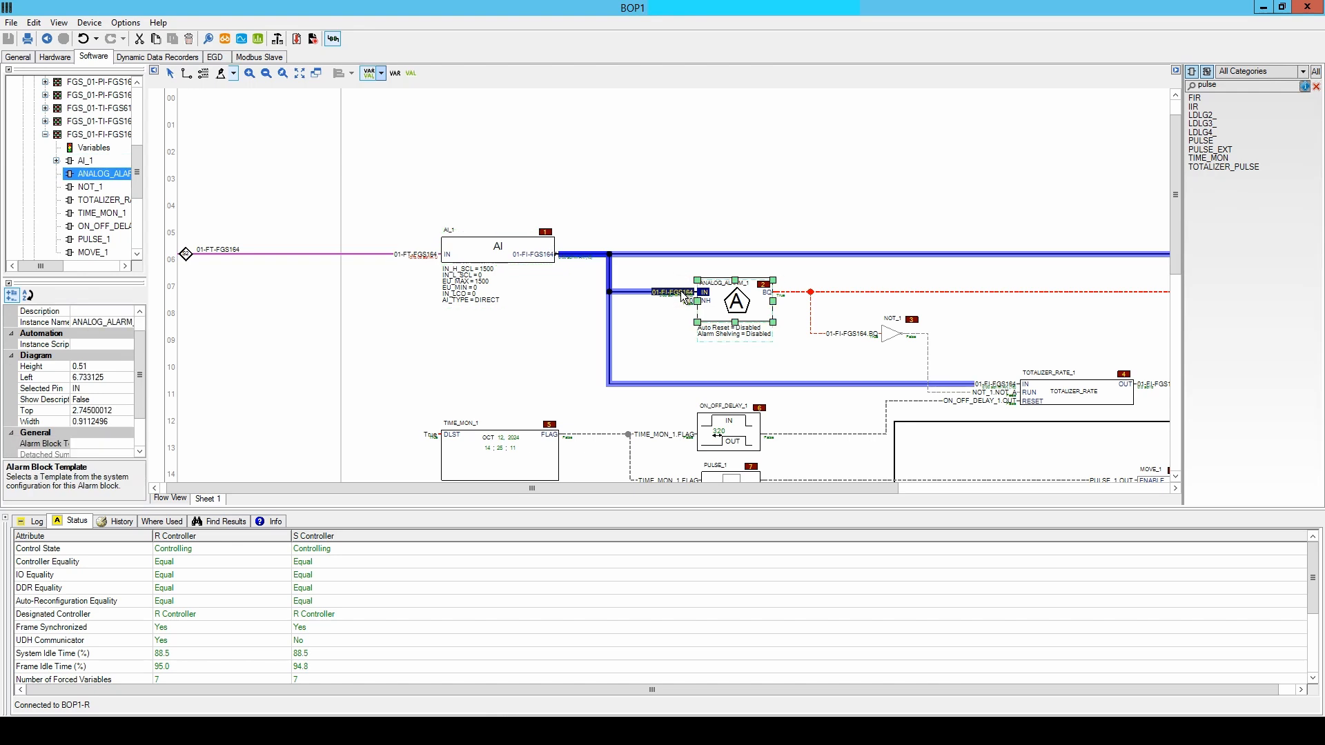
# Open the AI_1 block's variables and bring up the logging properties of the output variable 01-FI-FGS164.
pyautogui.click(56, 160)
pyautogui.click(96, 176)
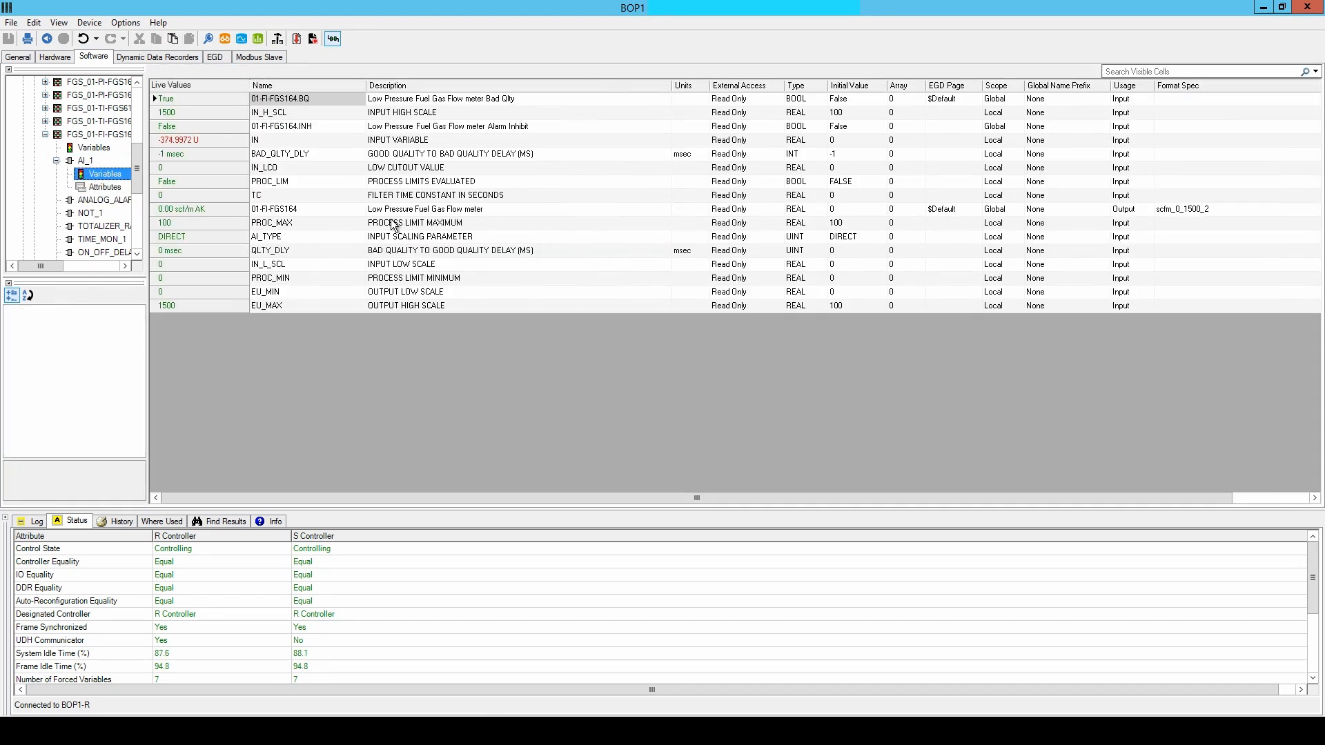
pyautogui.click(224, 209)
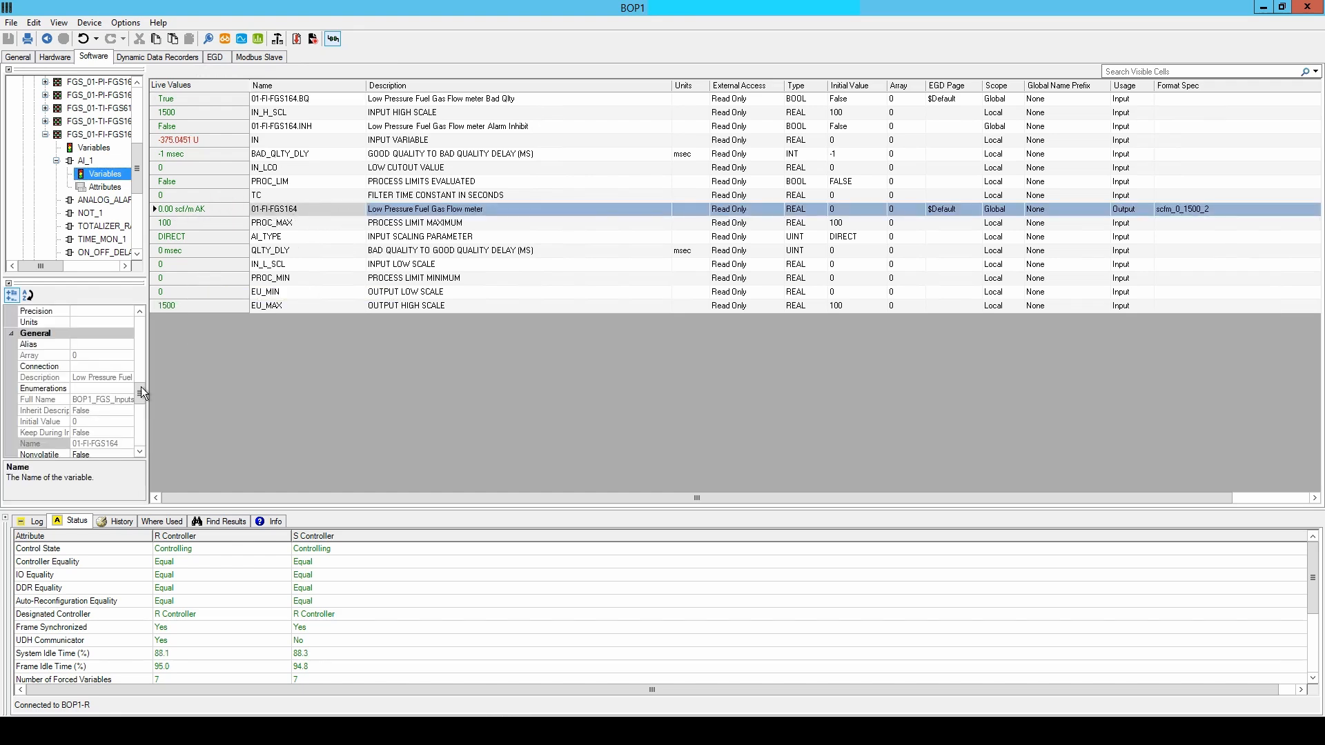
pyautogui.moveTo(141, 391); pyautogui.dragTo(226, 396)
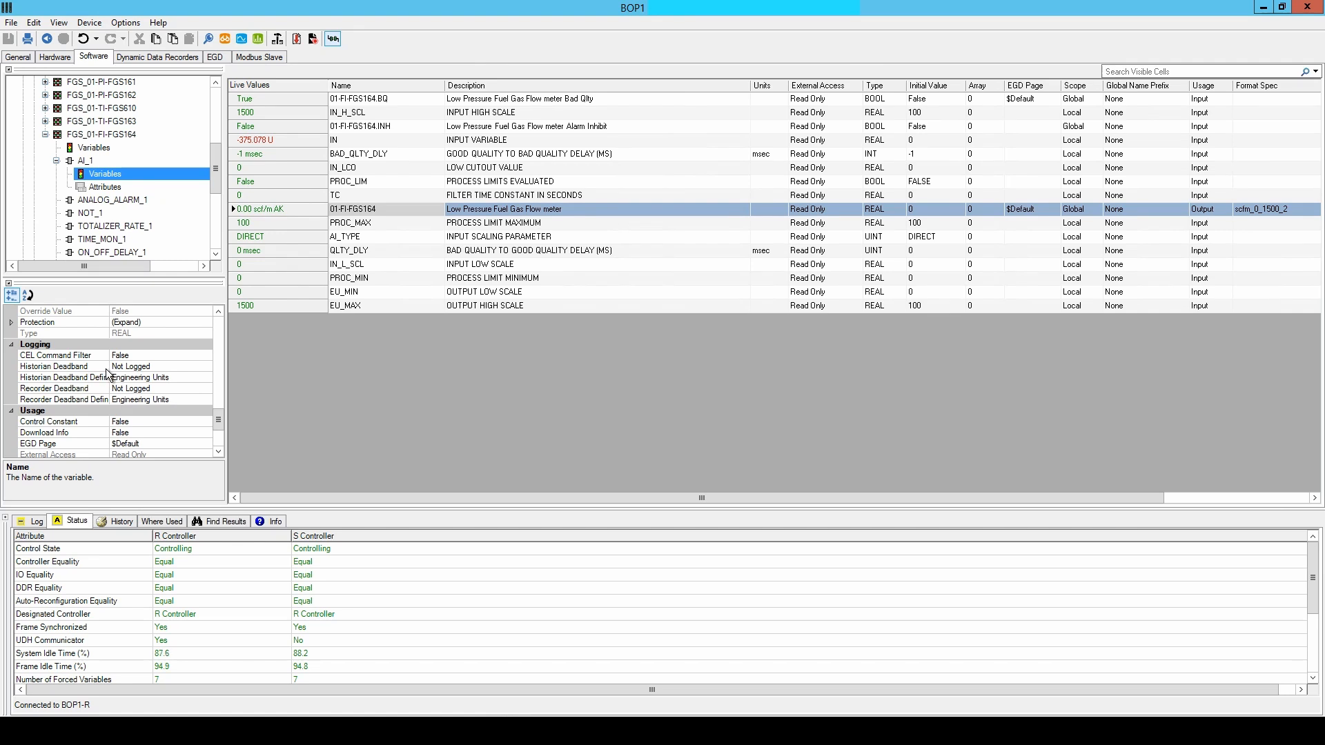
# Set the Historian Deadband of 01-FI-FGS164 to 1, with Engineering Units as the deadband definition.
pyautogui.click(168, 366)
pyautogui.write('1')
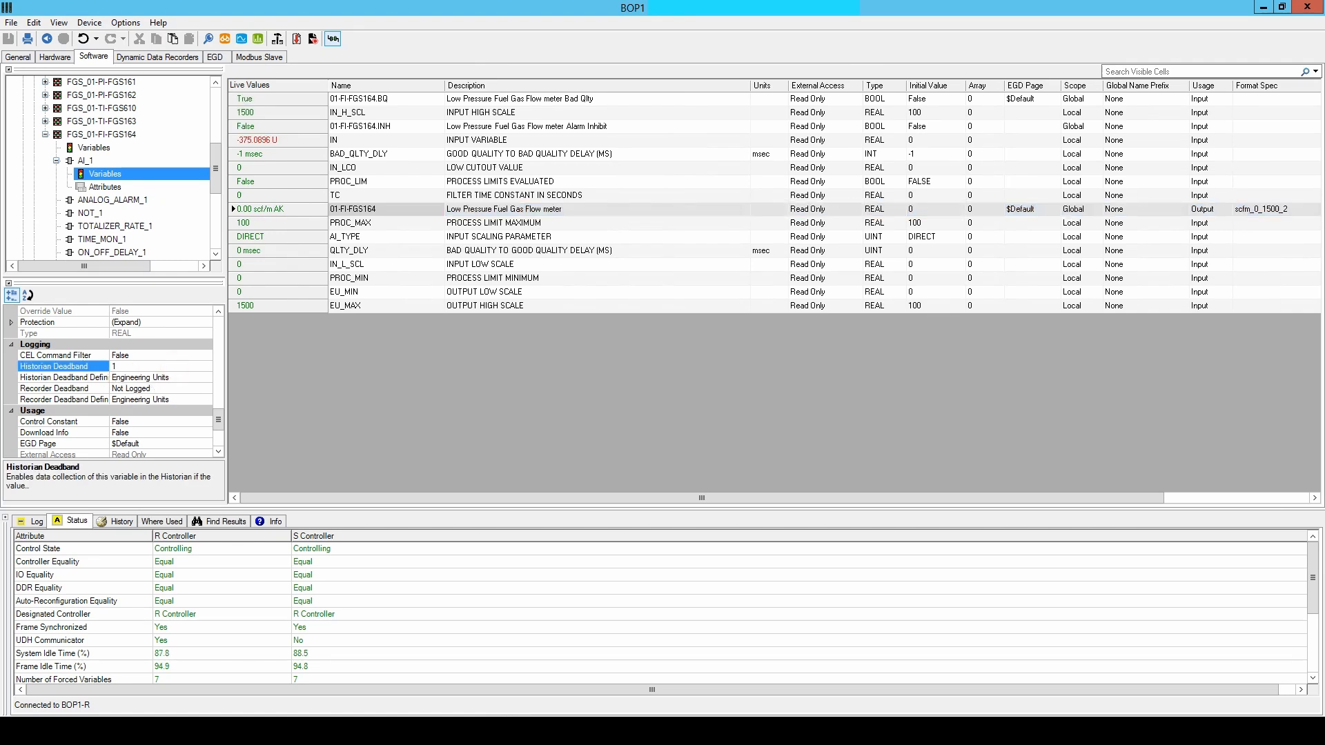
pyautogui.click(189, 376)
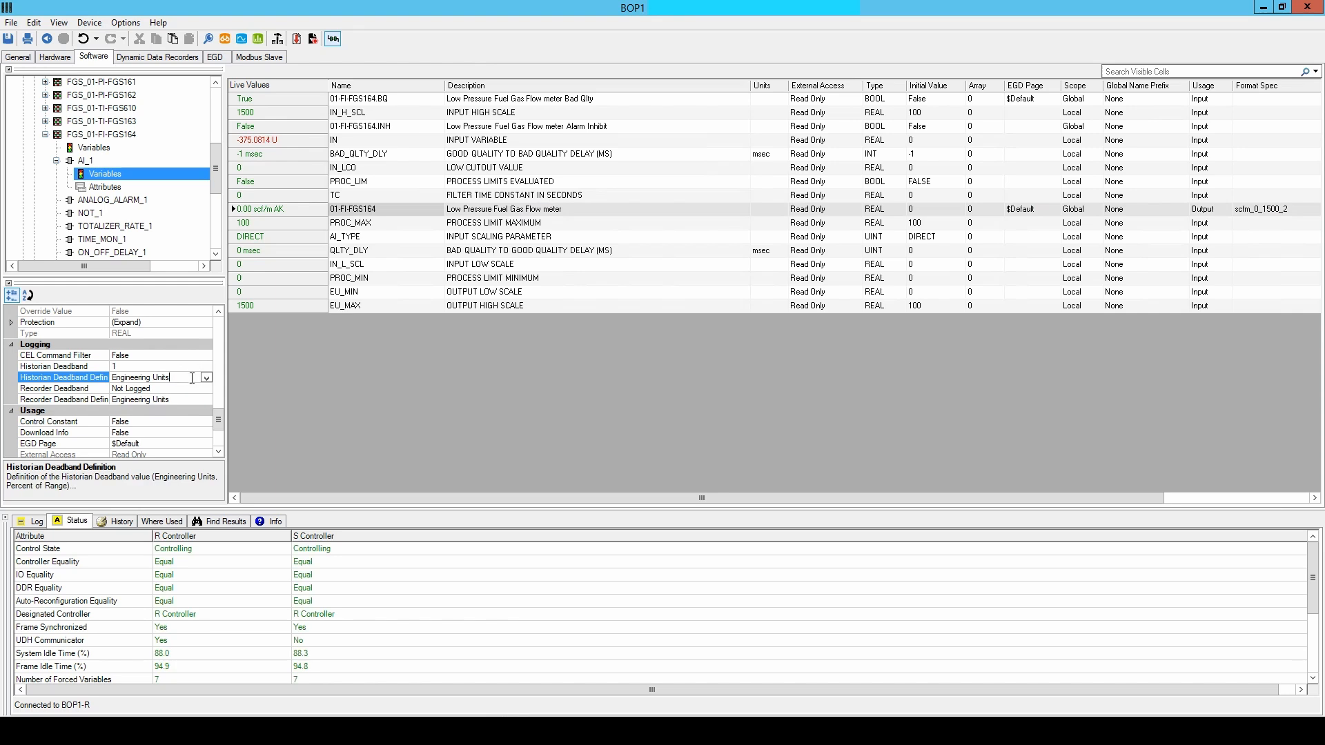
pyautogui.click(205, 378)
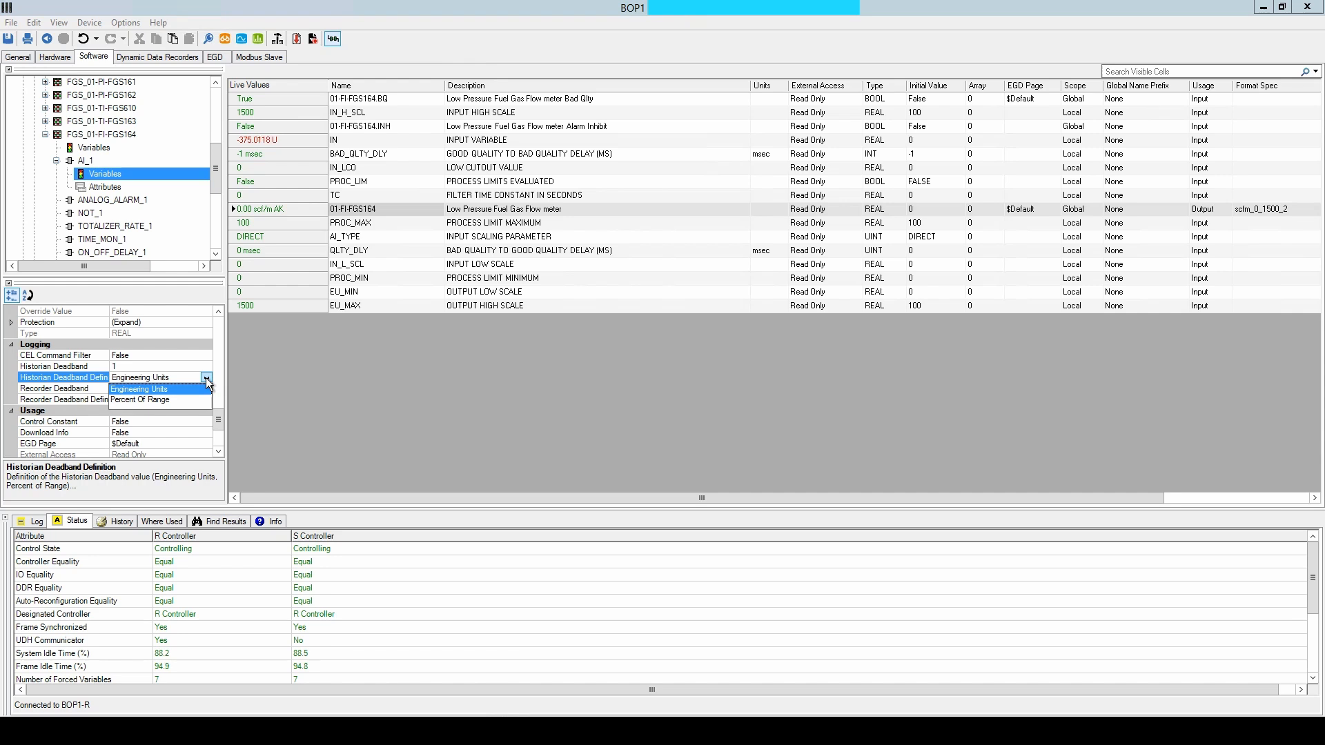
pyautogui.click(183, 389)
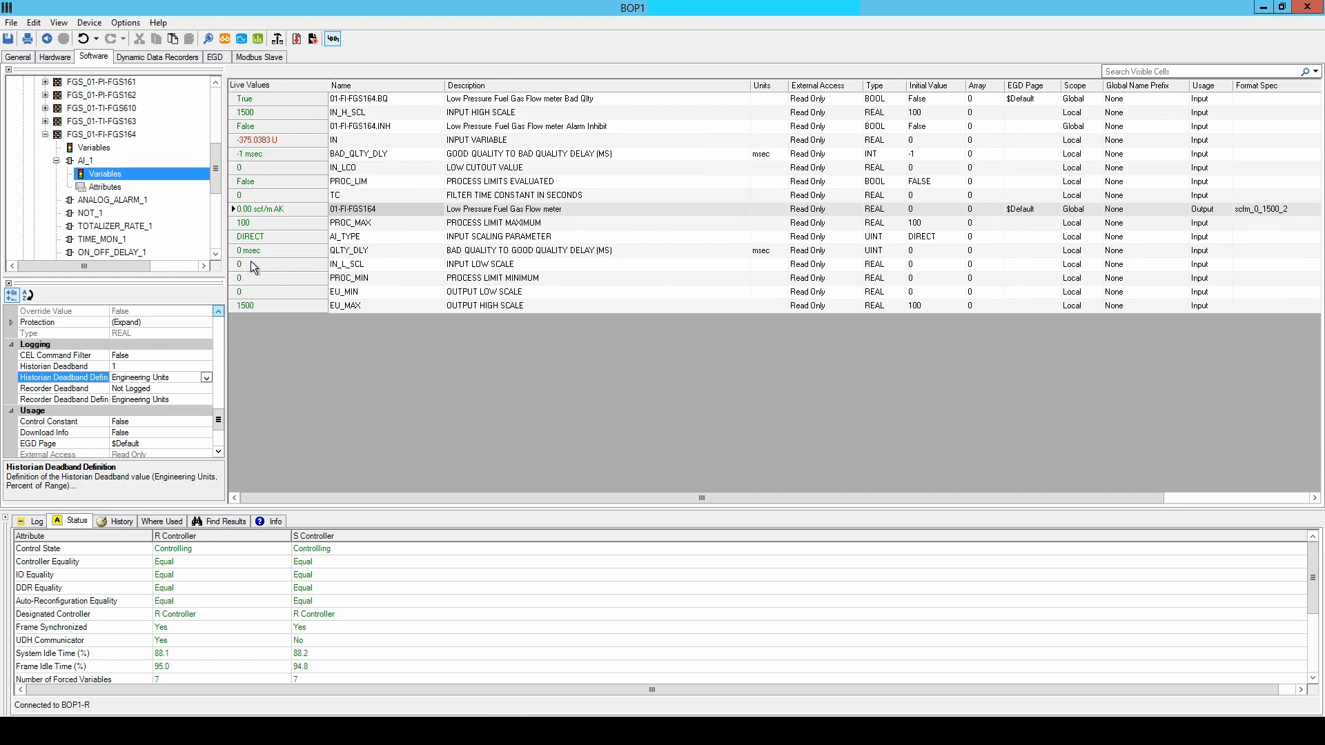
pyautogui.click(275, 209)
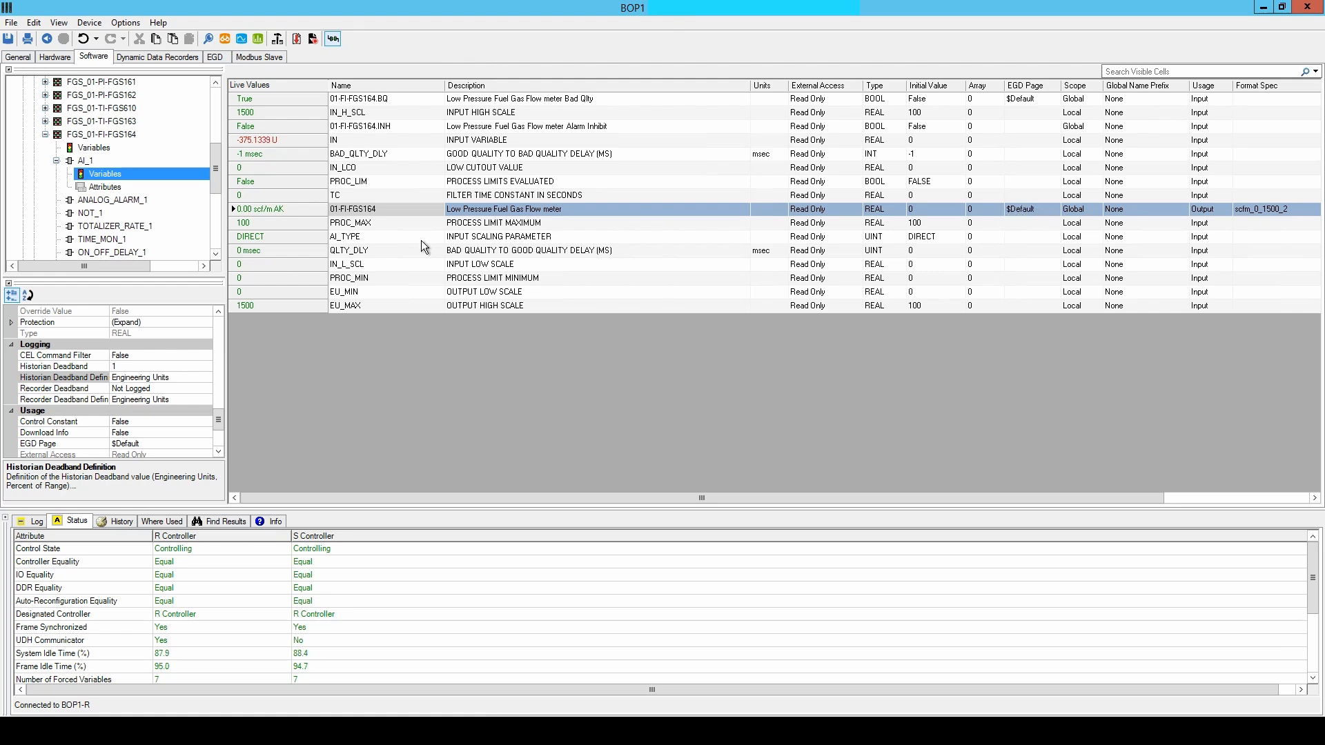
# Find the previous daily total variable 01-FI-FGS164_PD on the MOVE_1 output and open its definition from its usage listing.
pyautogui.click(84, 161)
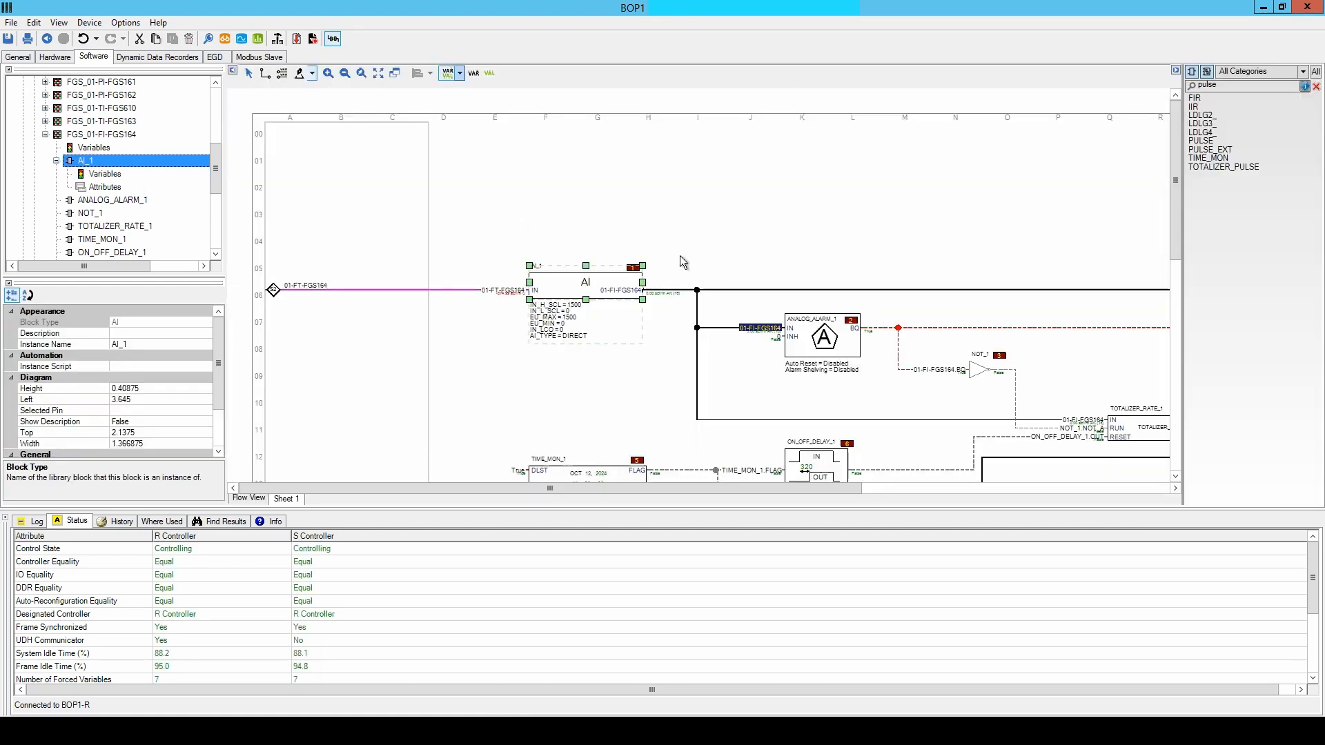
pyautogui.click(774, 224)
pyautogui.scroll(-3, 780, 225)
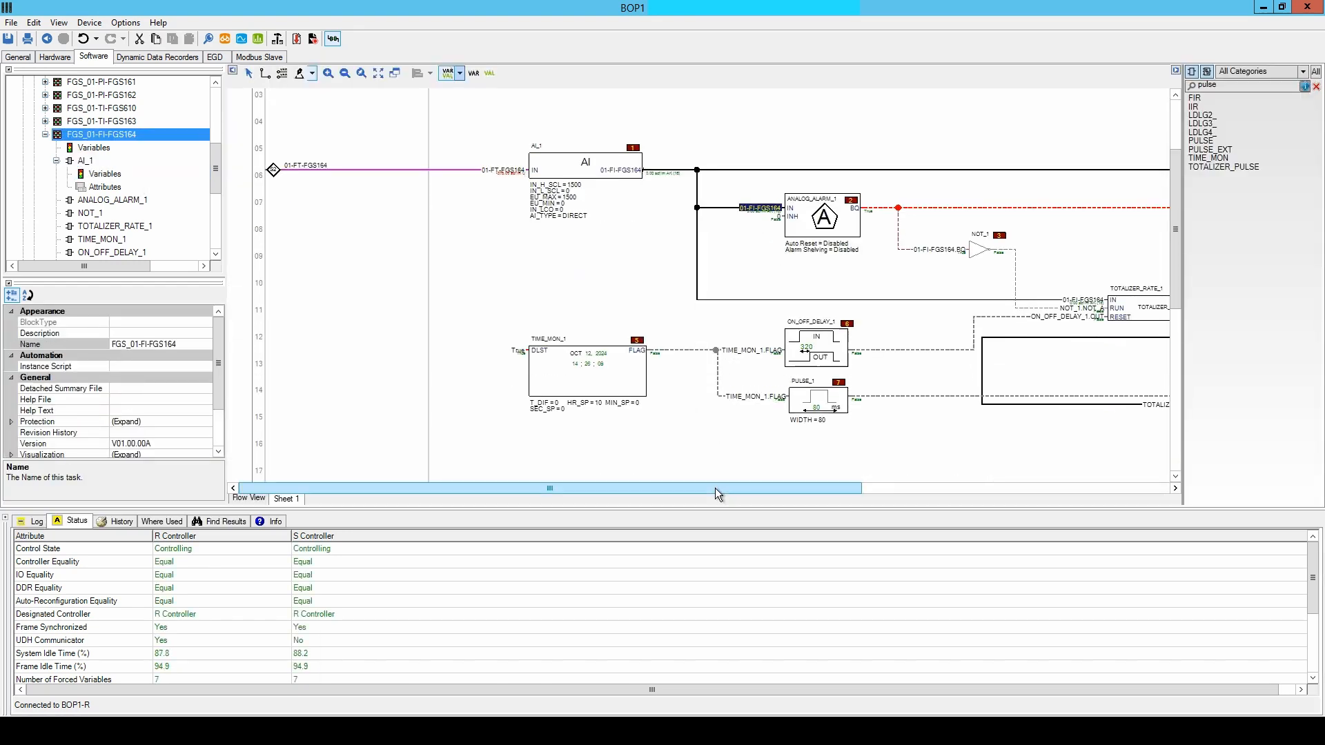
pyautogui.moveTo(715, 487); pyautogui.dragTo(937, 494)
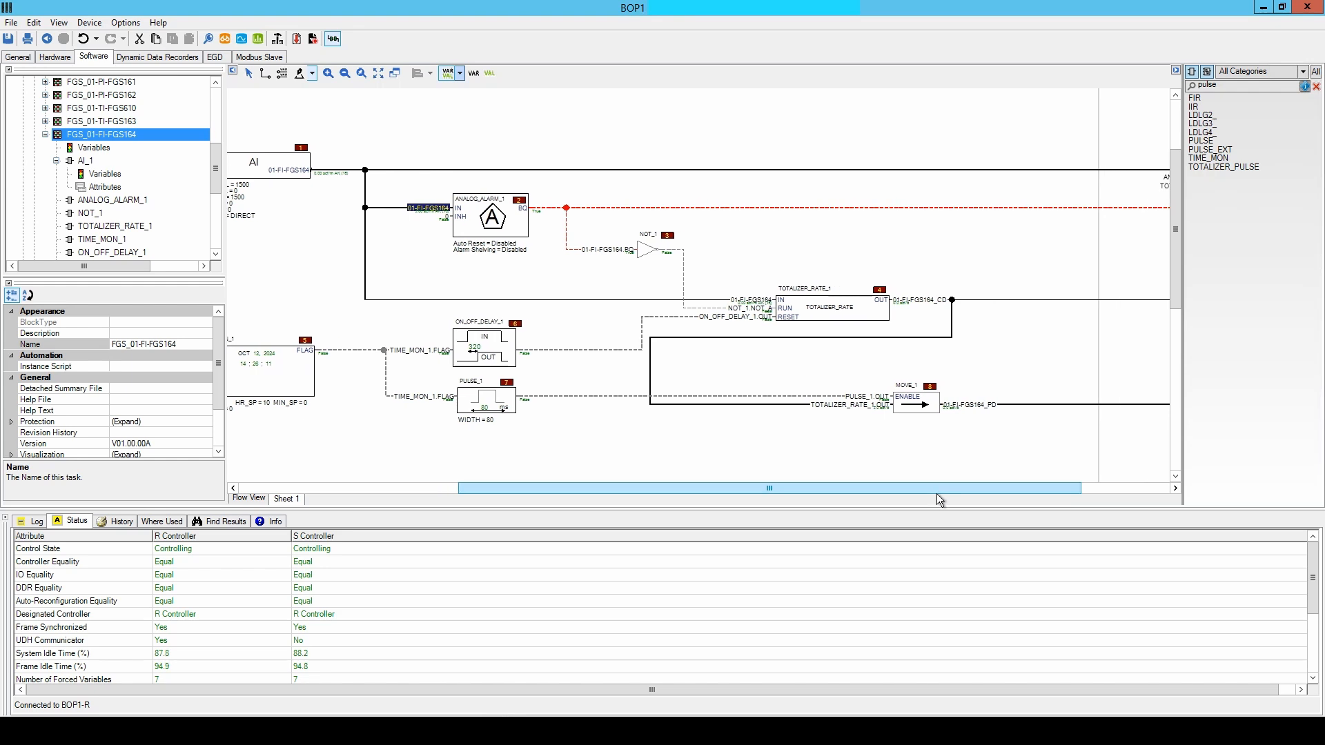
pyautogui.moveTo(927, 301)
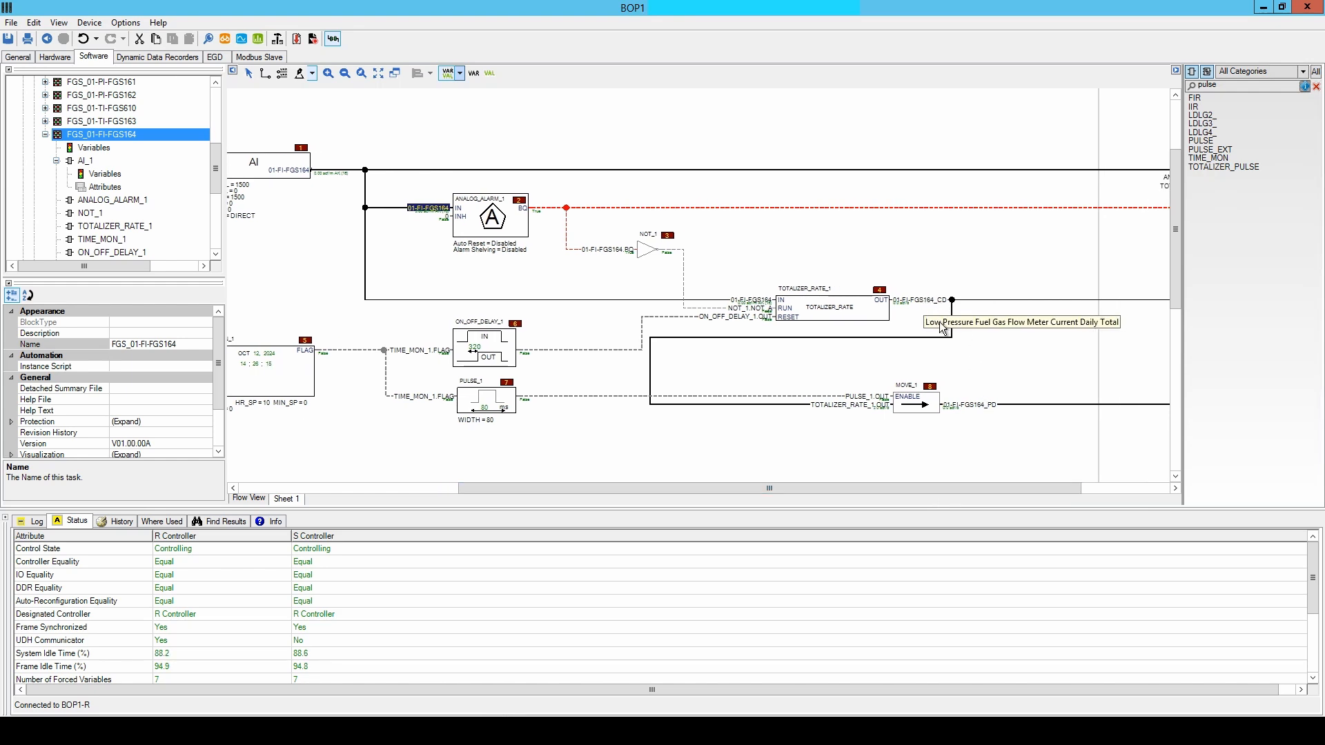
pyautogui.click(968, 406)
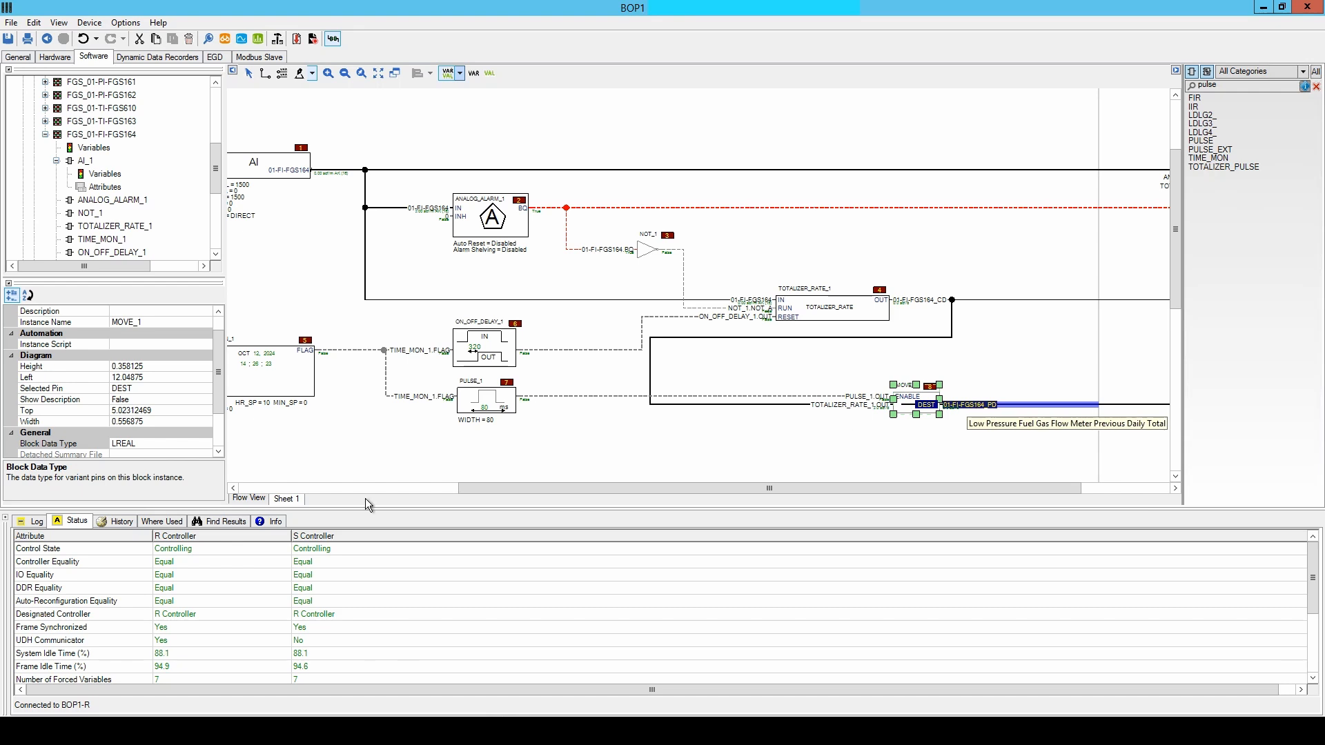
pyautogui.click(156, 522)
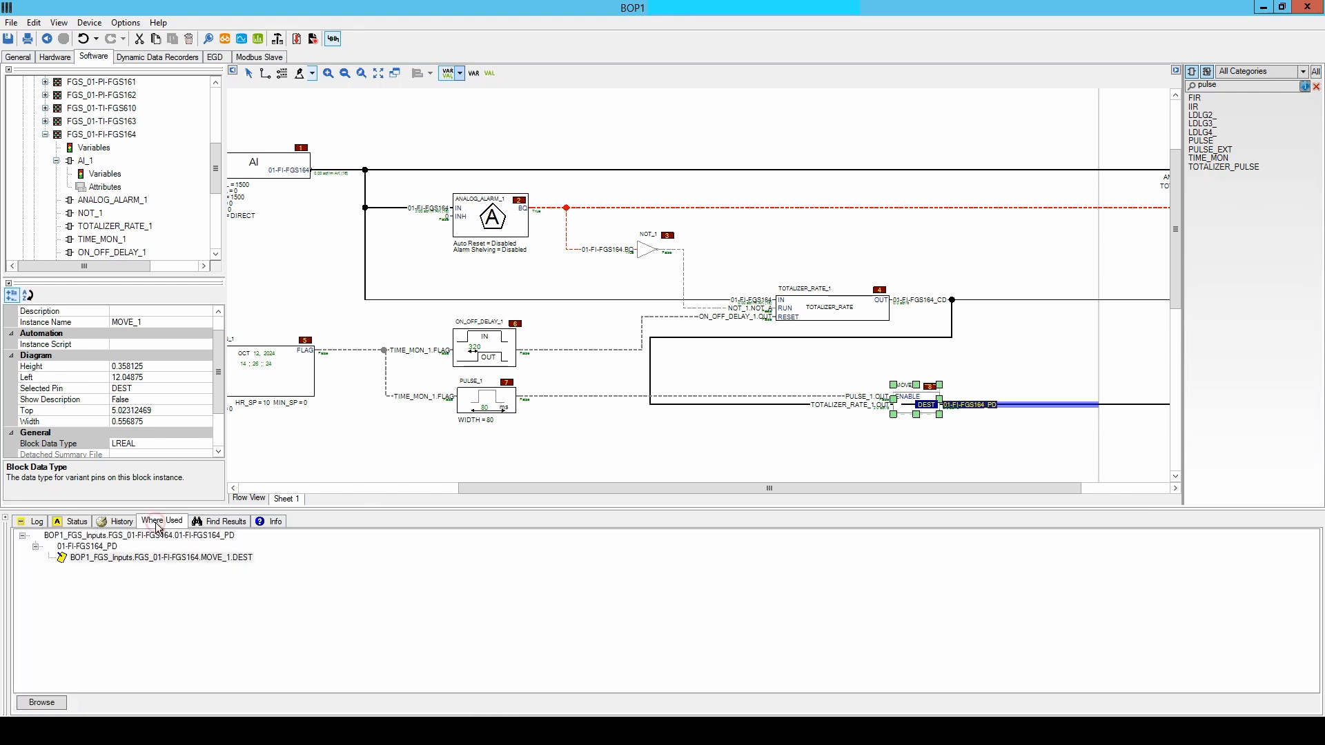
pyautogui.doubleClick(115, 536)
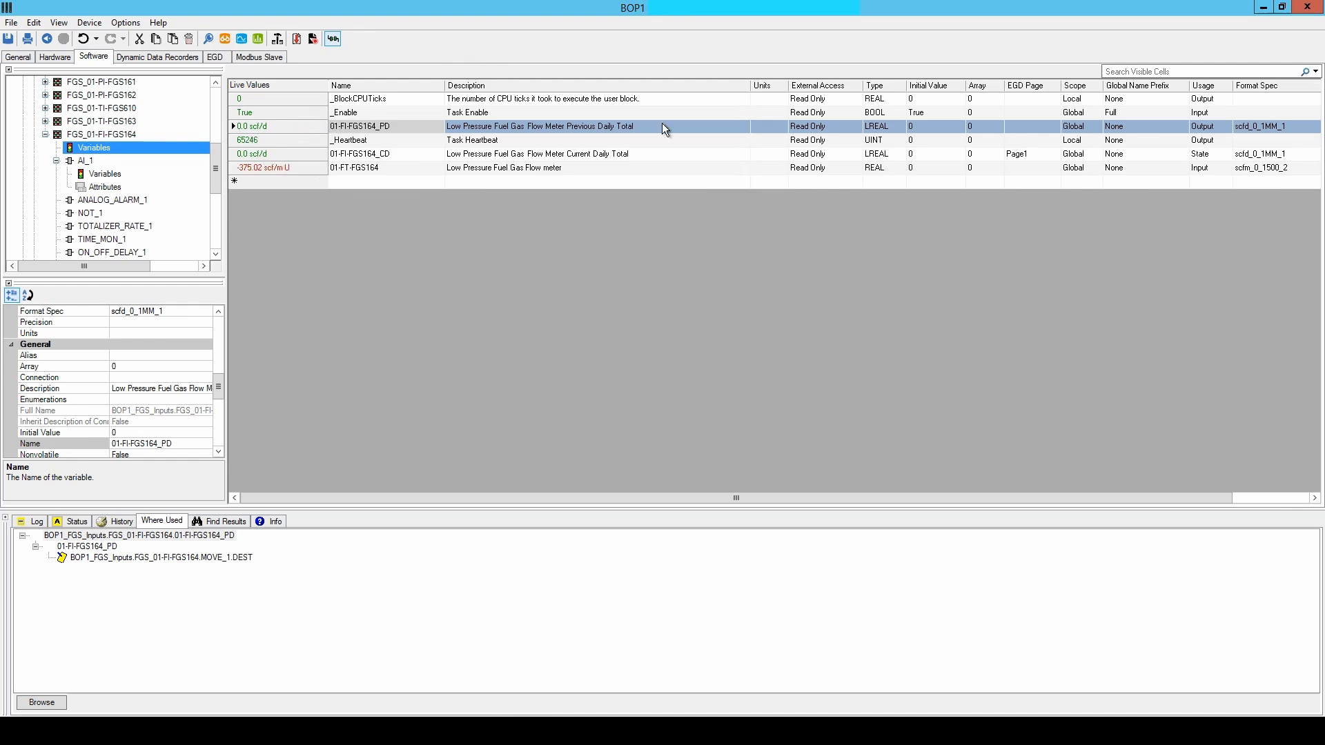
# Assign the variable 01-FI-FGS164_PD to the EGD page Page1.
pyautogui.click(1030, 125)
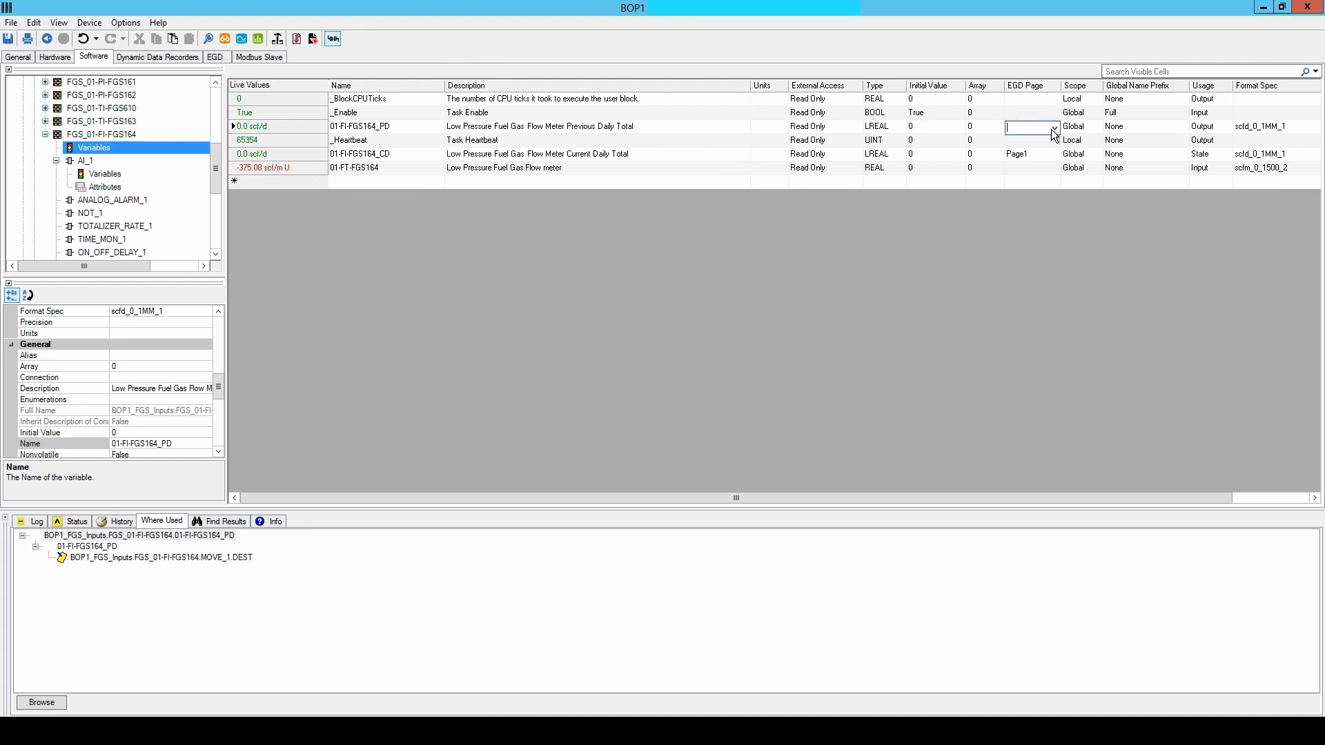
pyautogui.click(1054, 128)
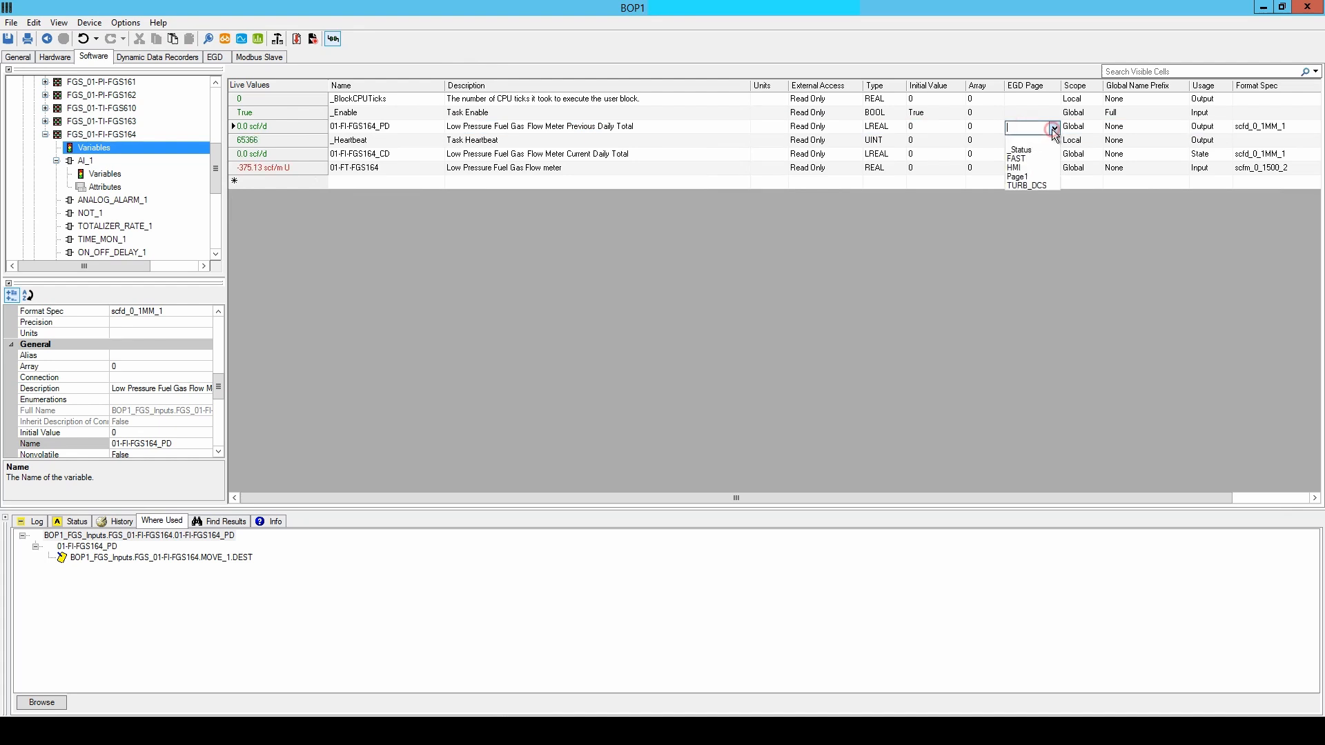
pyautogui.click(1029, 177)
pyautogui.click(318, 127)
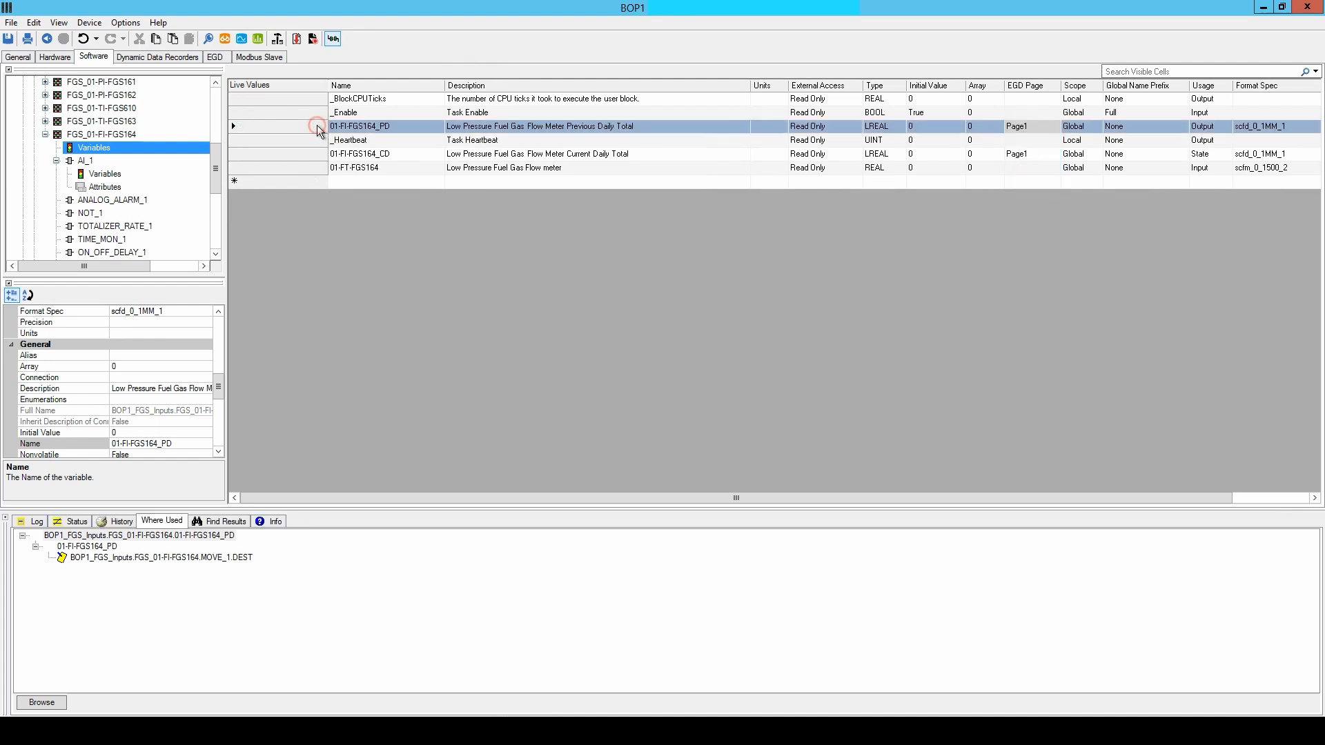
# Set the Historian Deadband of 01-FI-FGS164_PD to 1, keeping the deadband definition in Engineering Units.
pyautogui.scroll(-5, 221, 398)
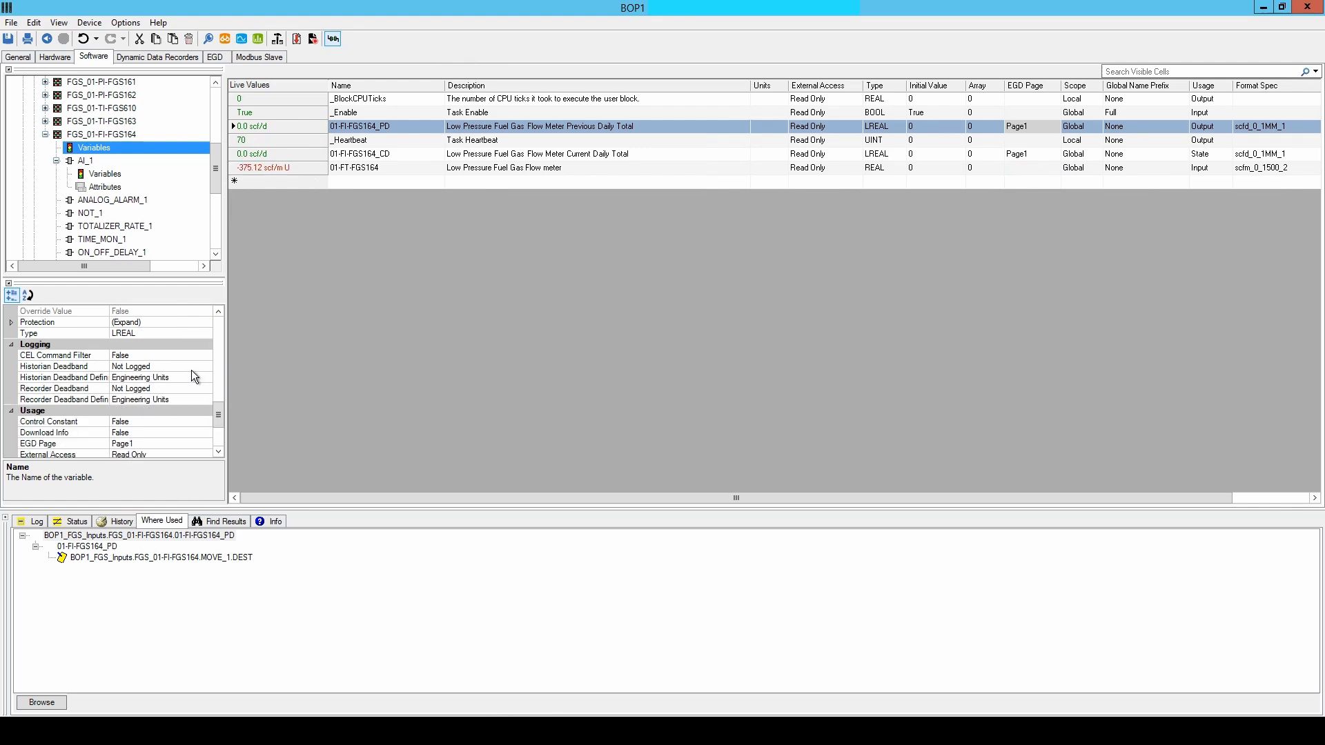
pyautogui.click(192, 368)
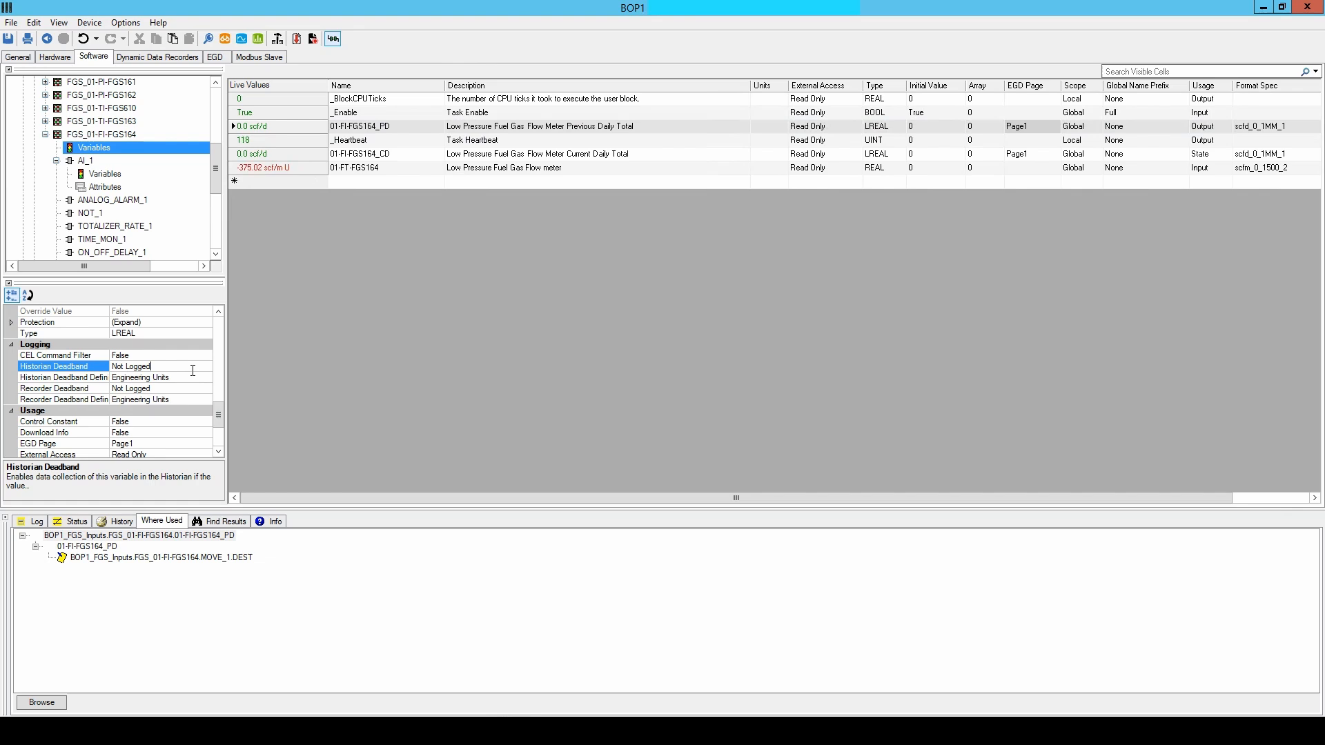
pyautogui.moveTo(200, 367); pyautogui.dragTo(112, 370)
pyautogui.write('1')
pyautogui.click(97, 383)
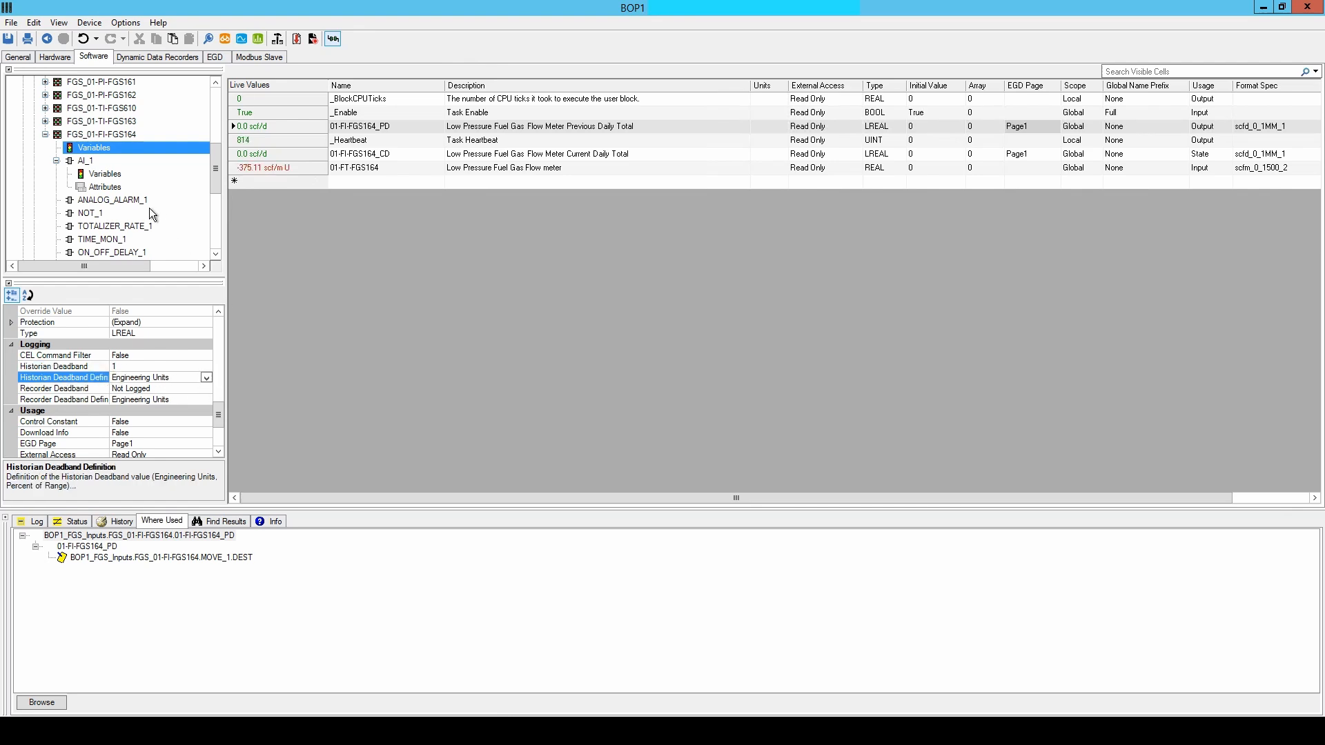
# Reopen the FGS_01-FI-FGS164 task variables and review the historian logging properties of 01-FI-FGS164_PD.
pyautogui.click(85, 162)
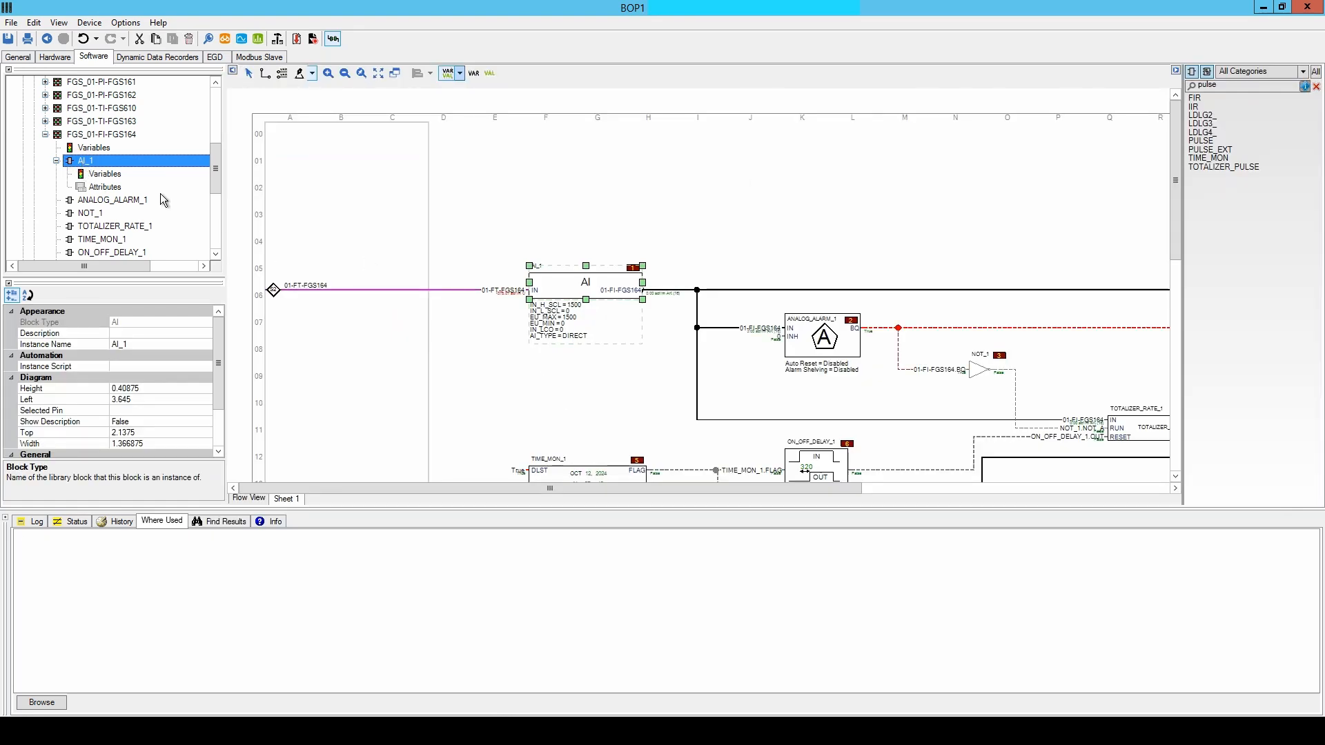
pyautogui.click(103, 148)
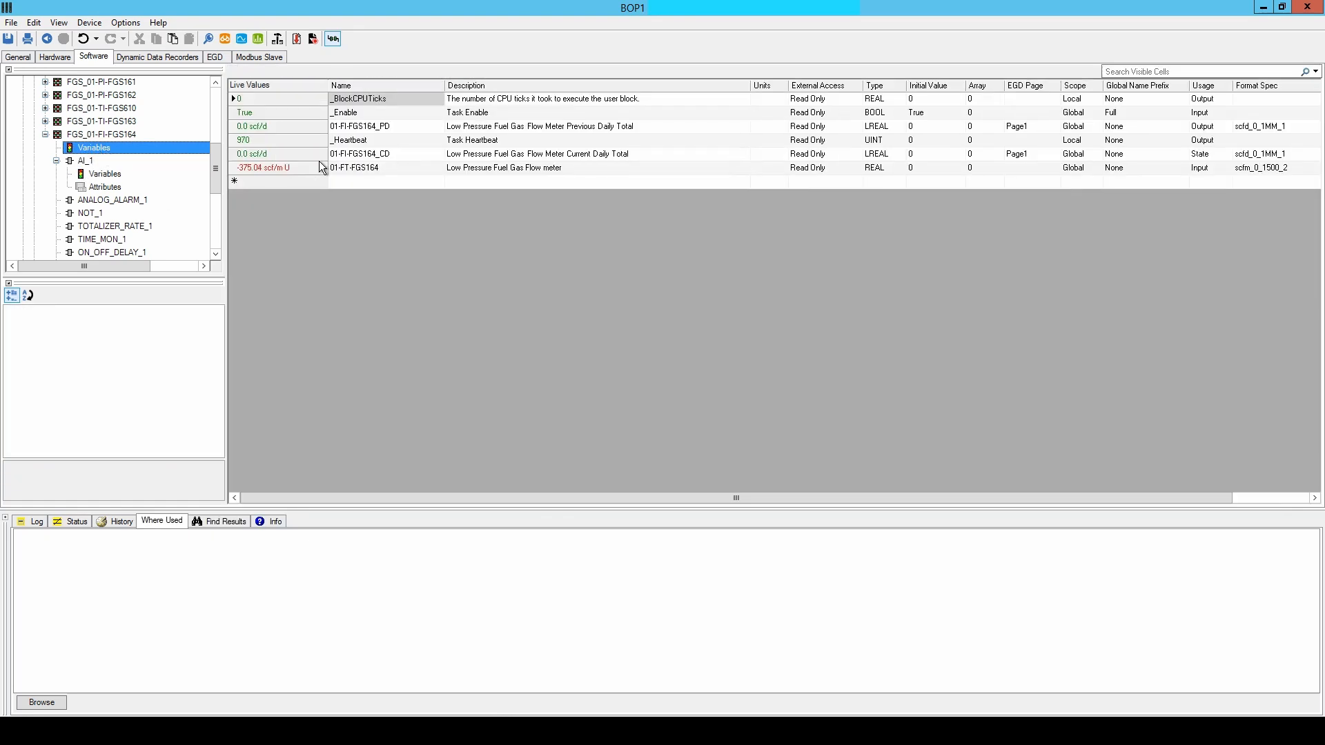
pyautogui.click(296, 123)
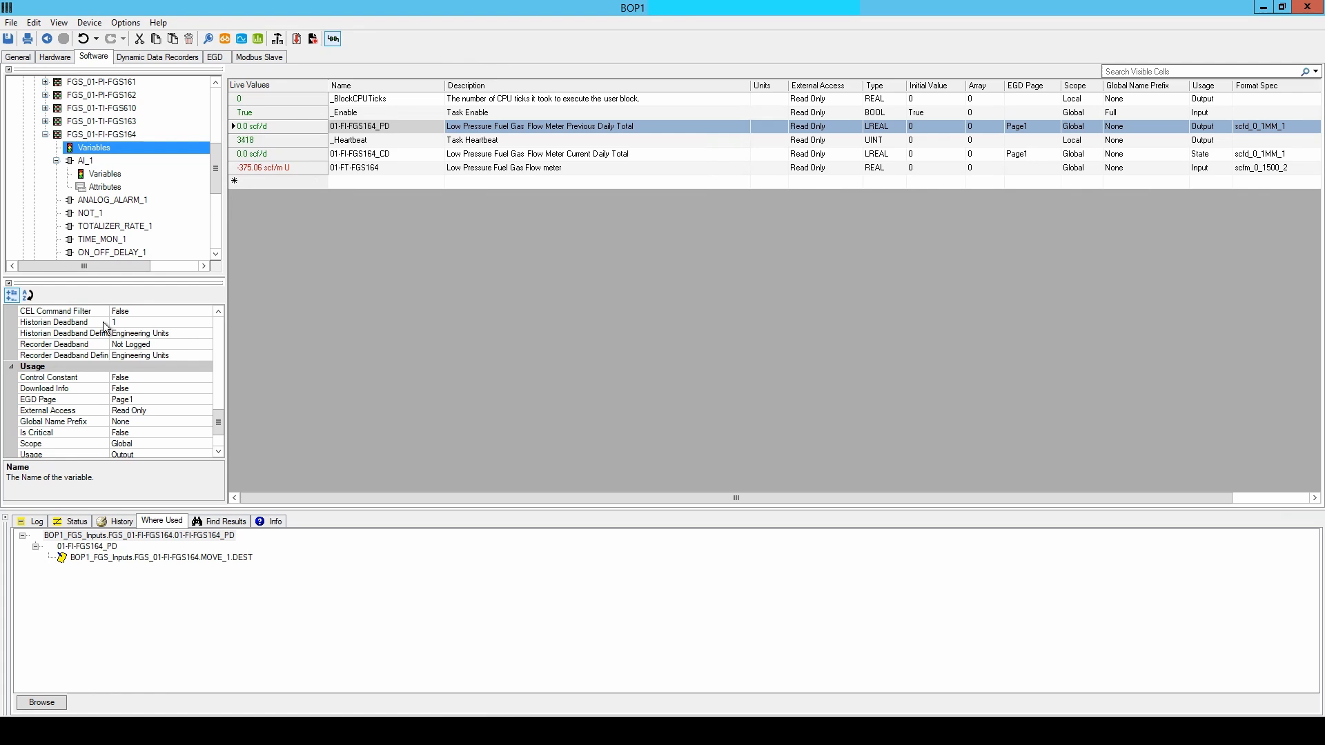
# Collapse the AI_1 block in the project tree and build the BOP1 controller configuration.
pyautogui.click(60, 163)
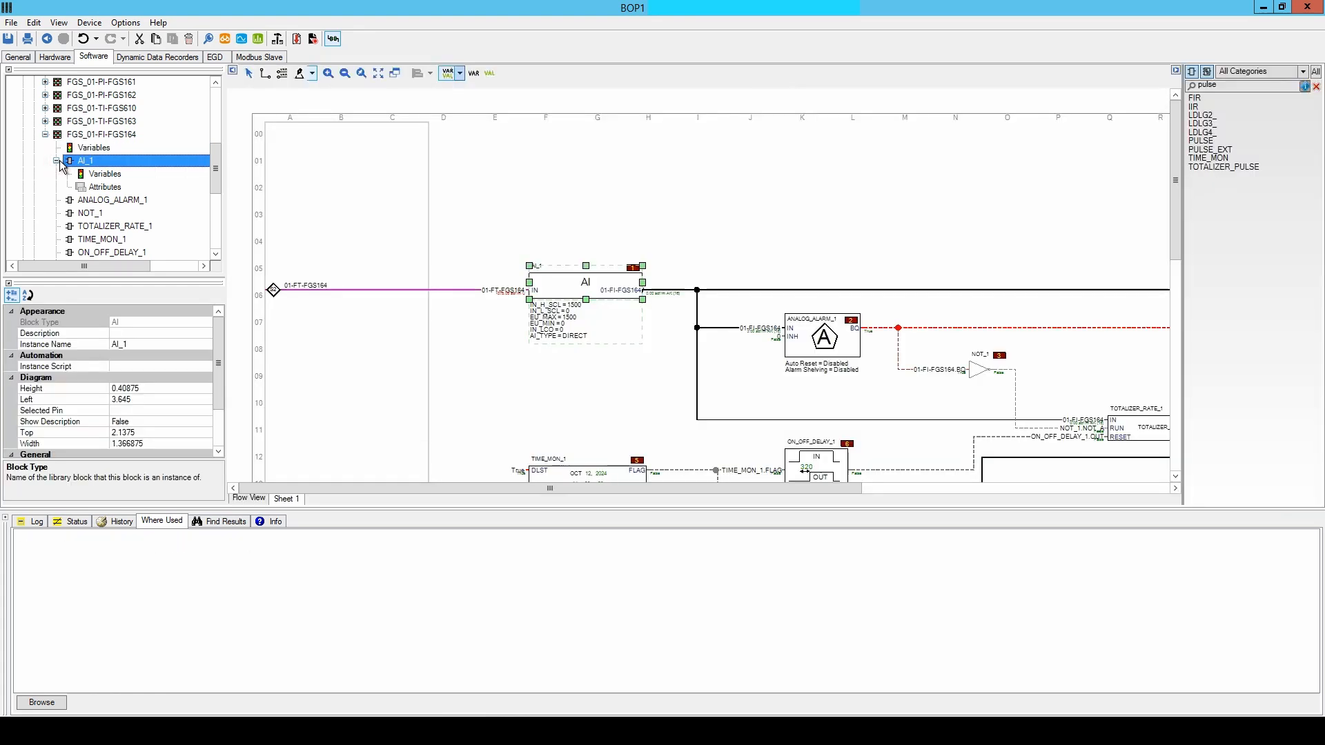
pyautogui.click(56, 161)
pyautogui.click(277, 39)
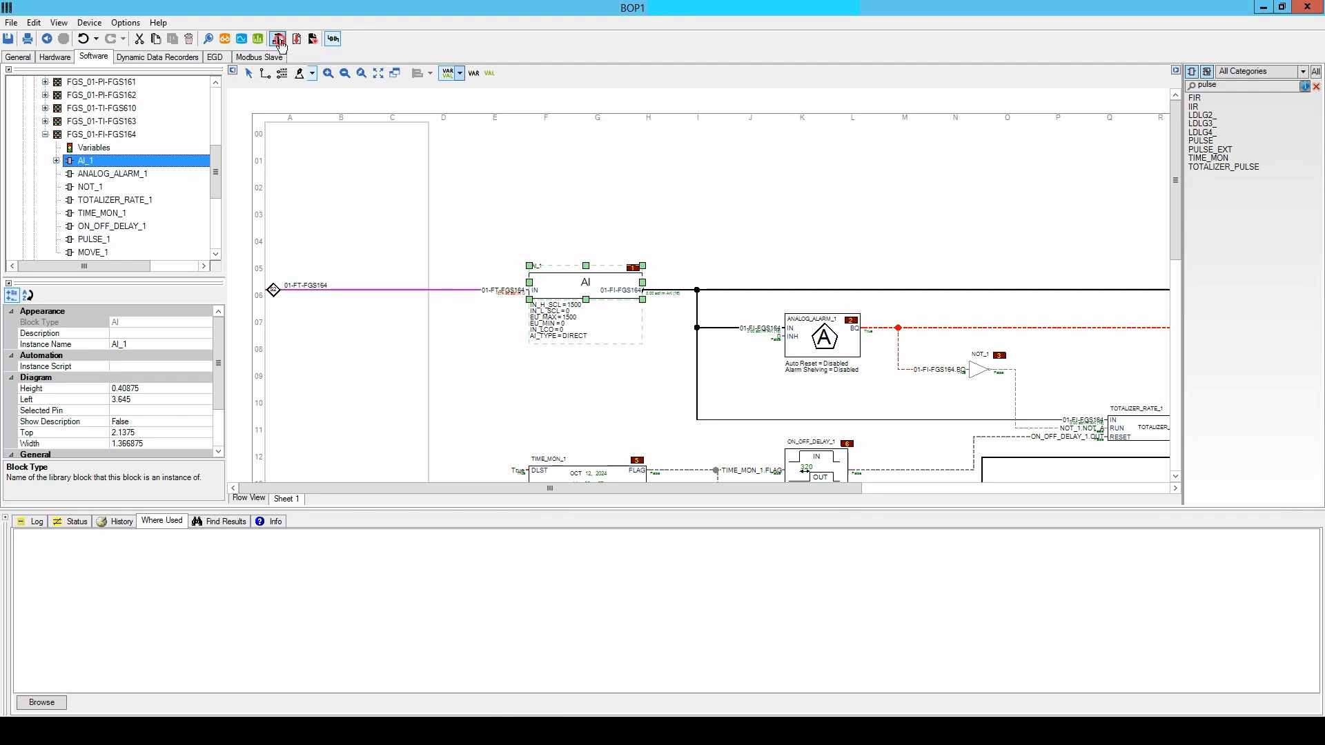
pyautogui.click(669, 391)
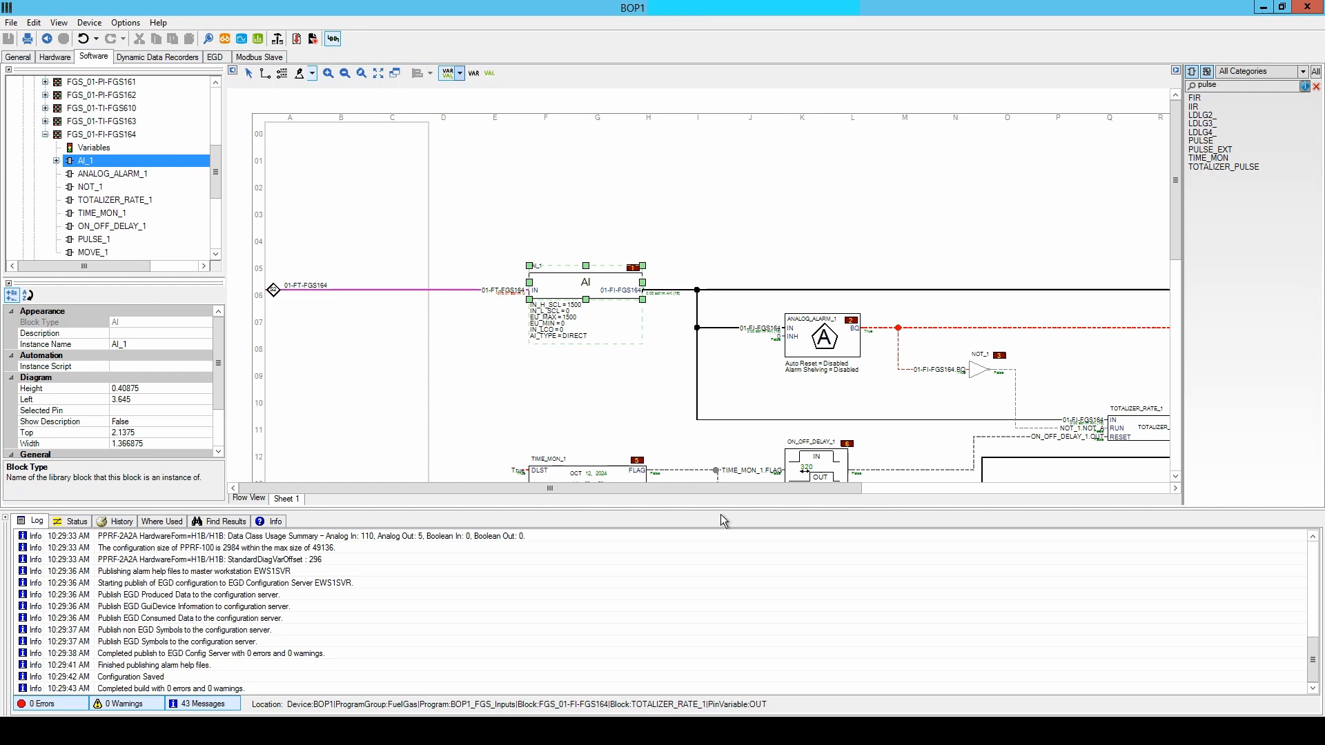
# Download the application code to the BOP1 R and S controllers, with the designated R controller first, while monitoring the controller status.
pyautogui.click(297, 39)
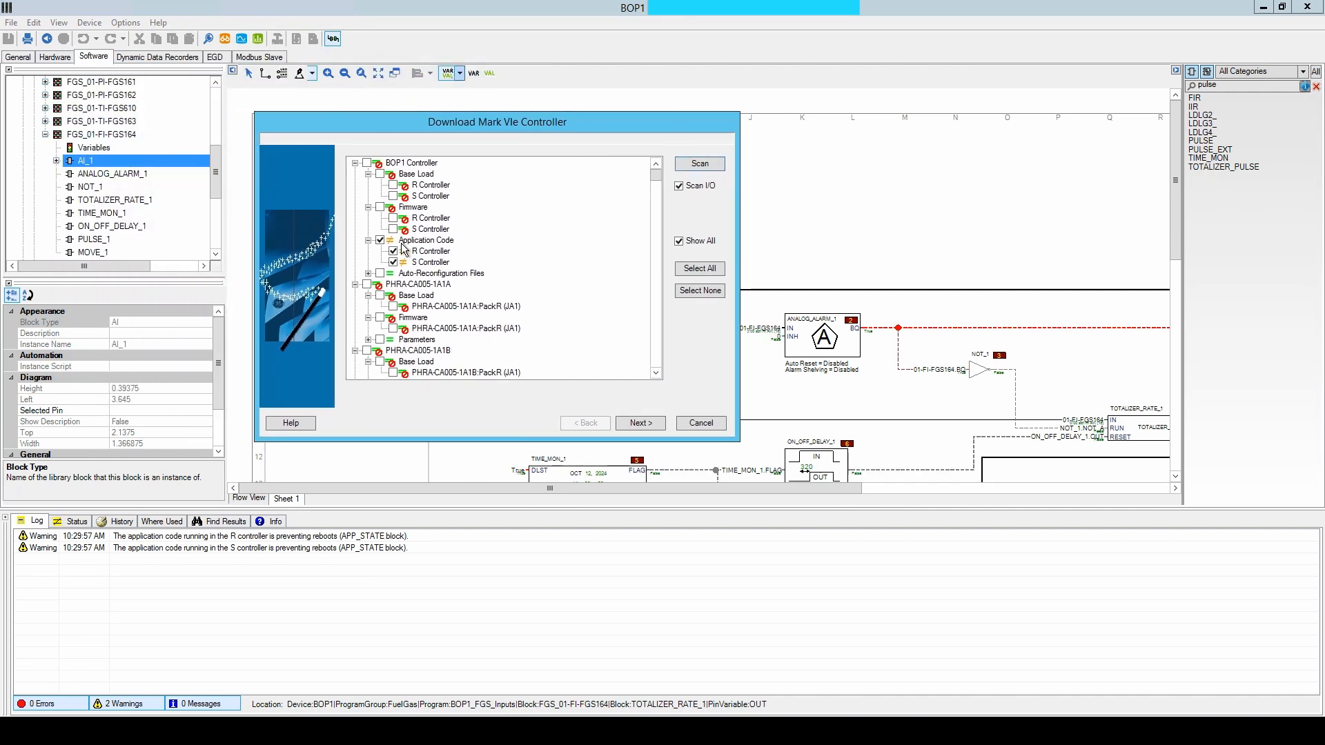
pyautogui.moveTo(658, 182); pyautogui.dragTo(674, 32)
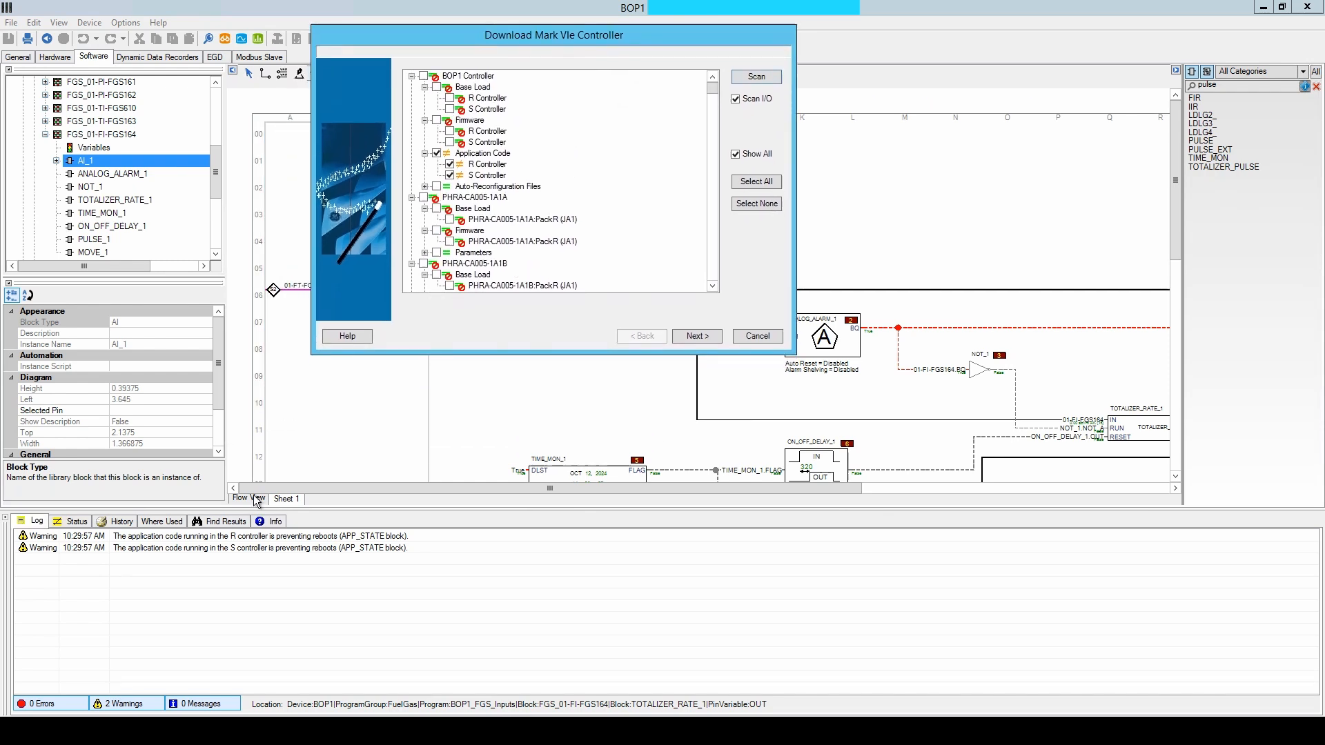
pyautogui.click(78, 522)
pyautogui.click(698, 336)
pyautogui.click(697, 336)
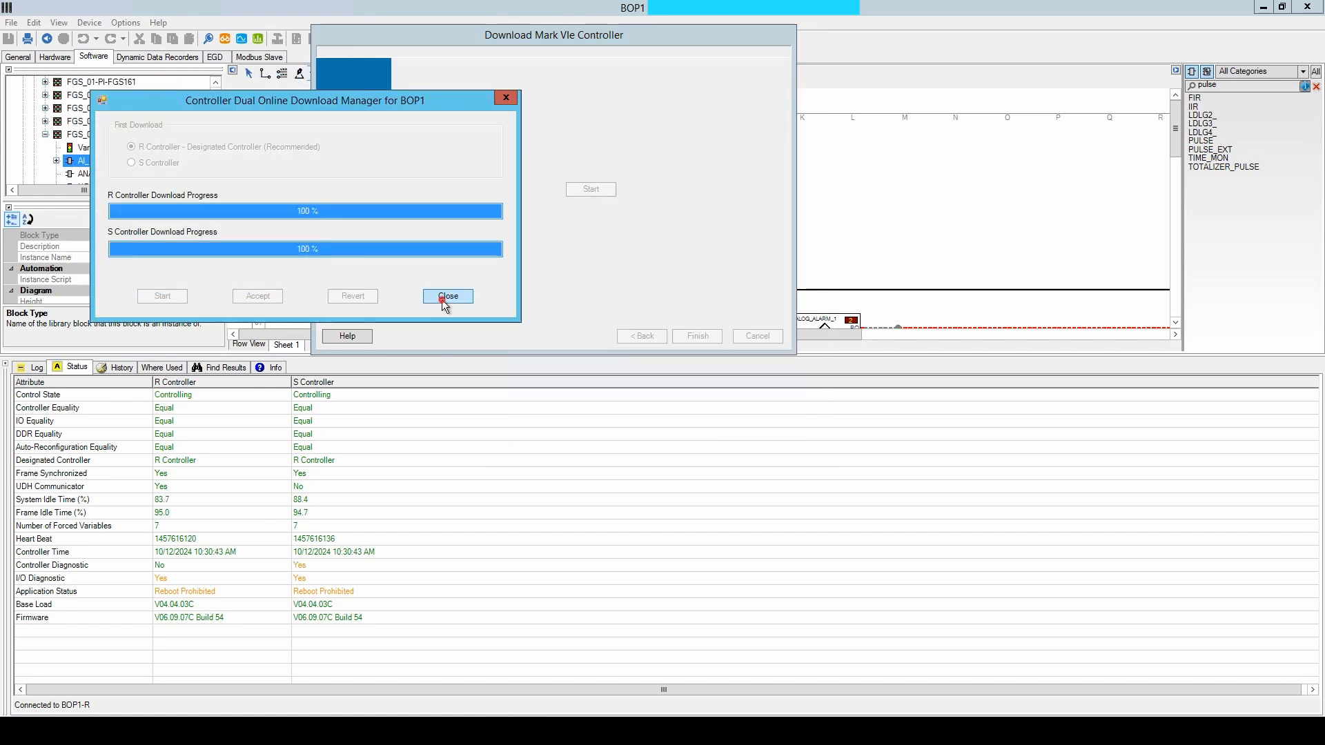
pyautogui.click(443, 300)
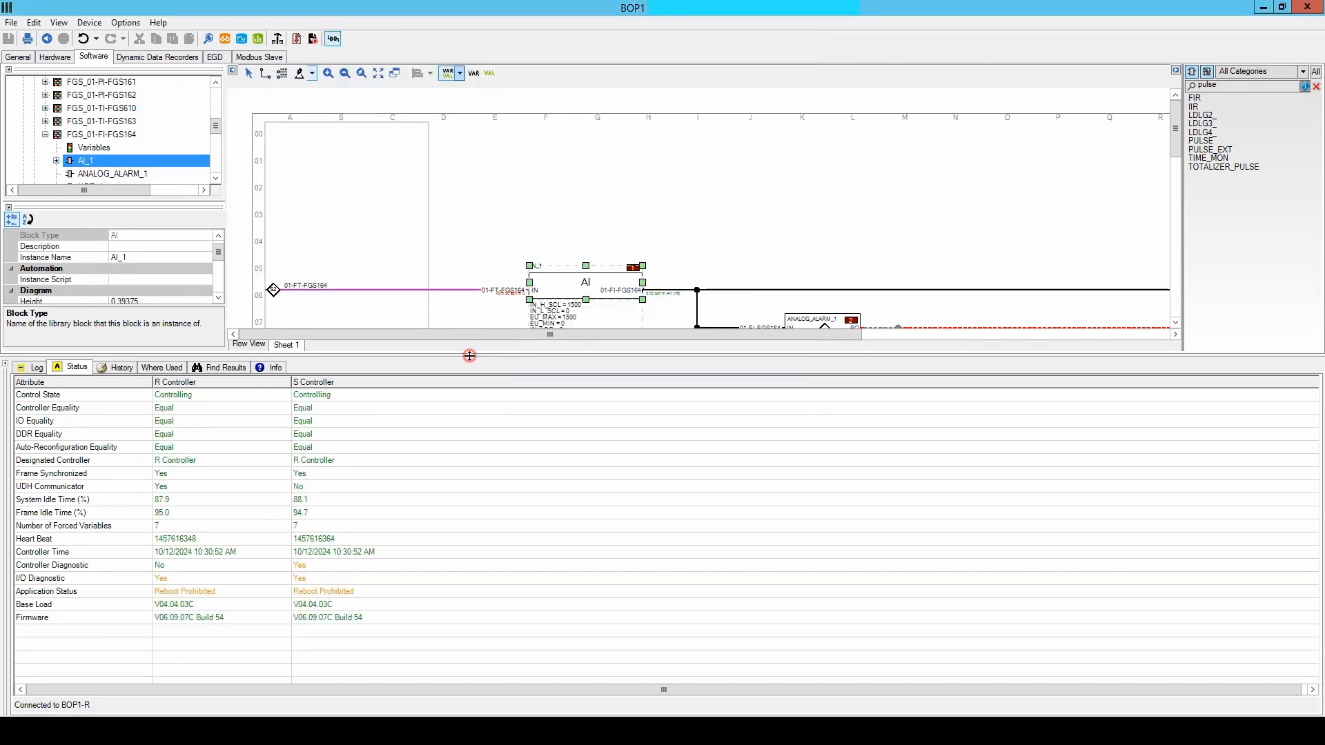
# Trace the TOTALIZER_RATE_1 output to the variable 01-FI-FGS164_CD and set its Historian Deadband to 1.
pyautogui.moveTo(469, 356); pyautogui.dragTo(468, 537)
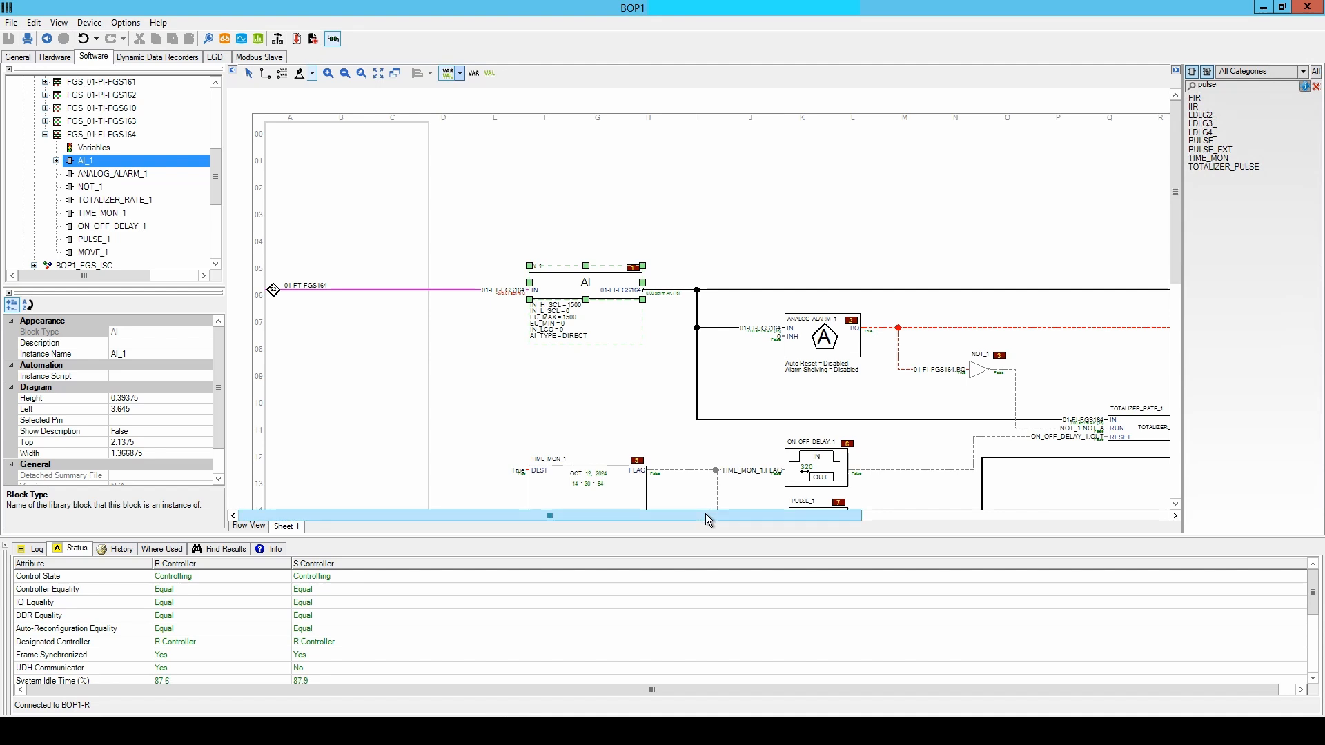
pyautogui.moveTo(707, 518); pyautogui.dragTo(974, 523)
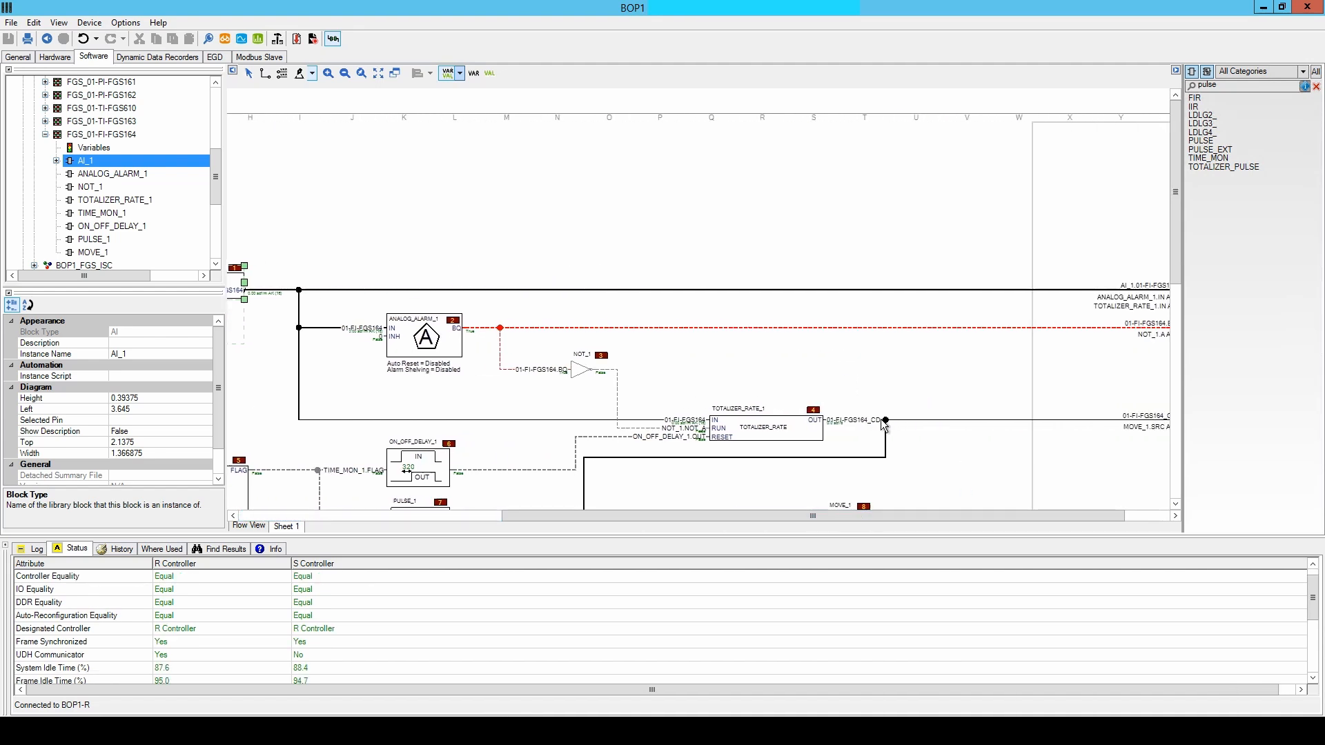
pyautogui.click(851, 422)
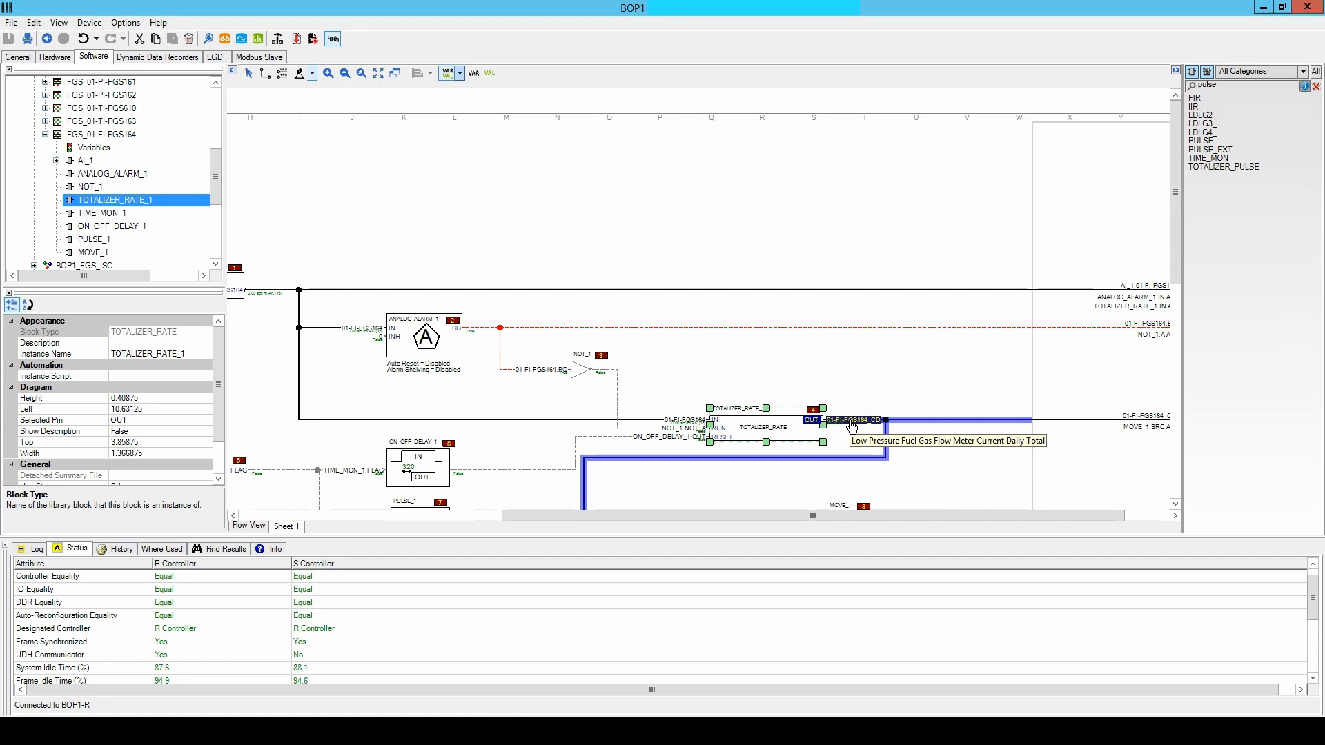
pyautogui.click(161, 550)
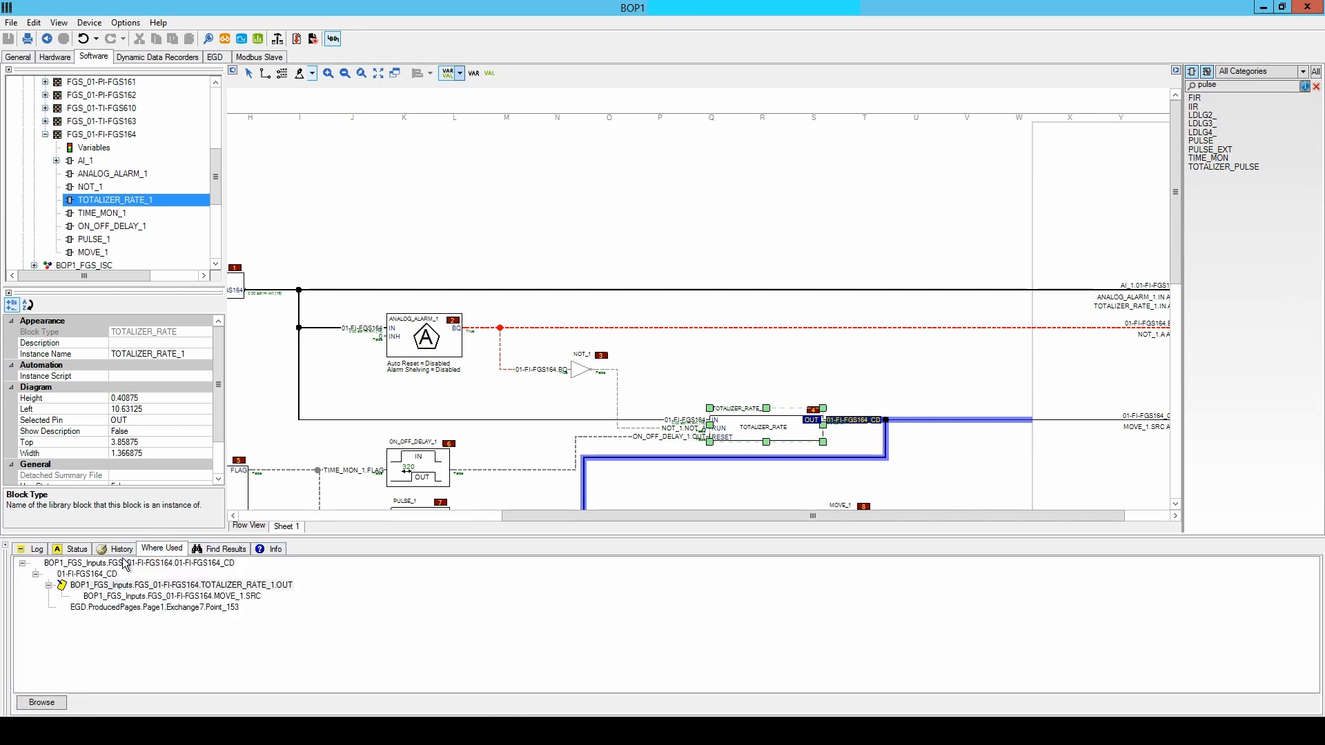
pyautogui.doubleClick(101, 564)
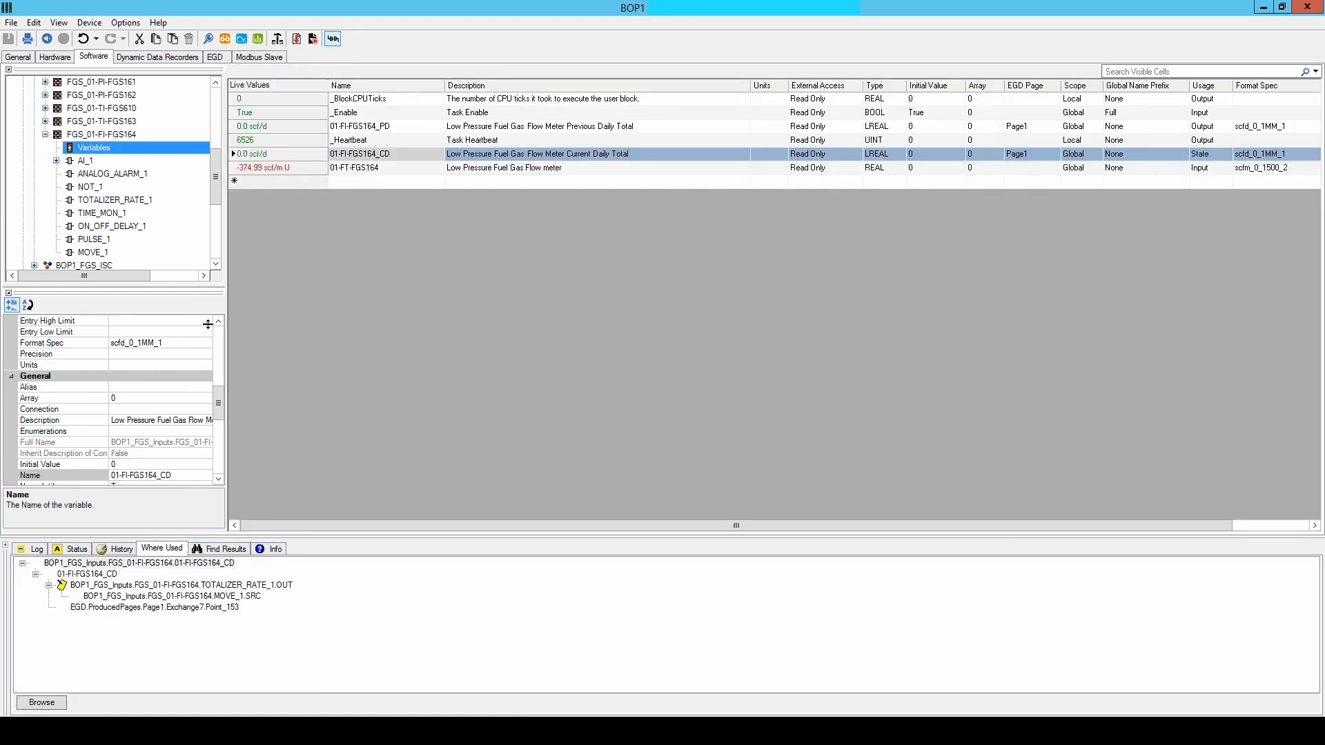
pyautogui.moveTo(219, 403); pyautogui.dragTo(219, 433)
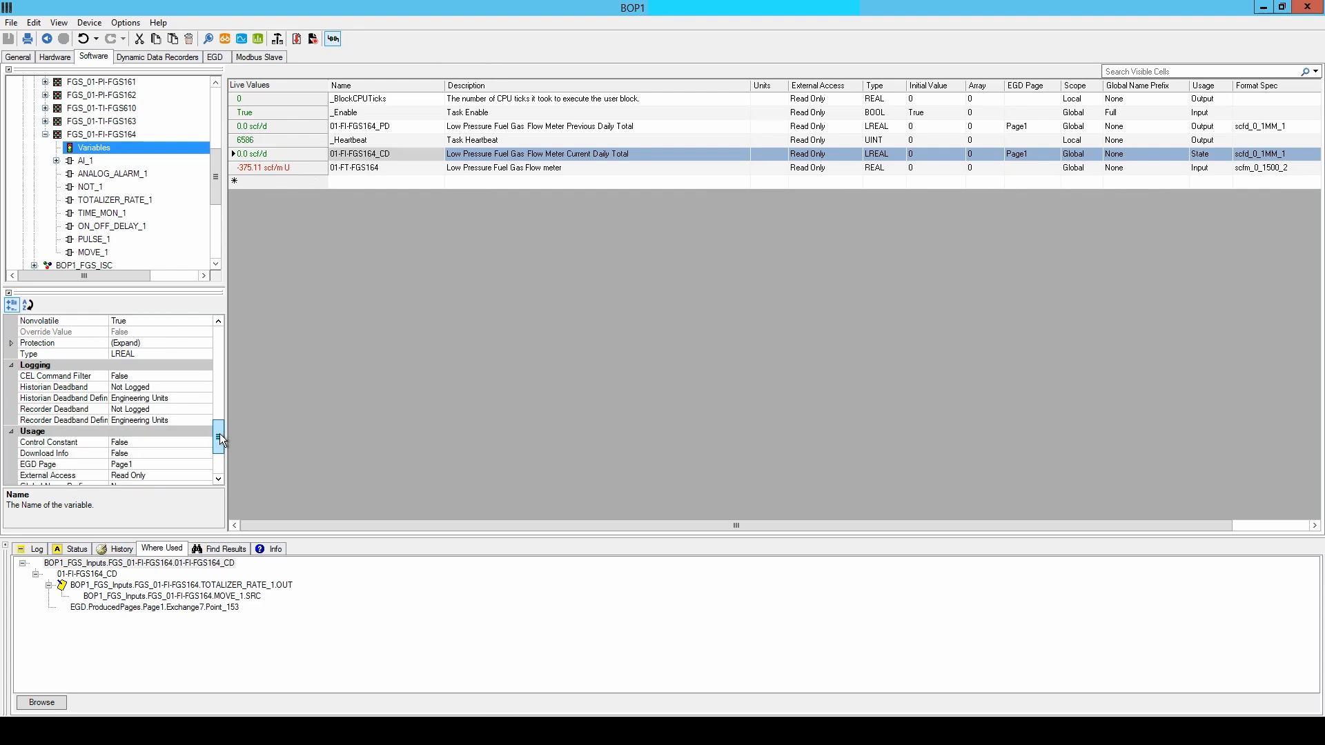
pyautogui.click(181, 390)
pyautogui.moveTo(189, 390); pyautogui.dragTo(69, 392)
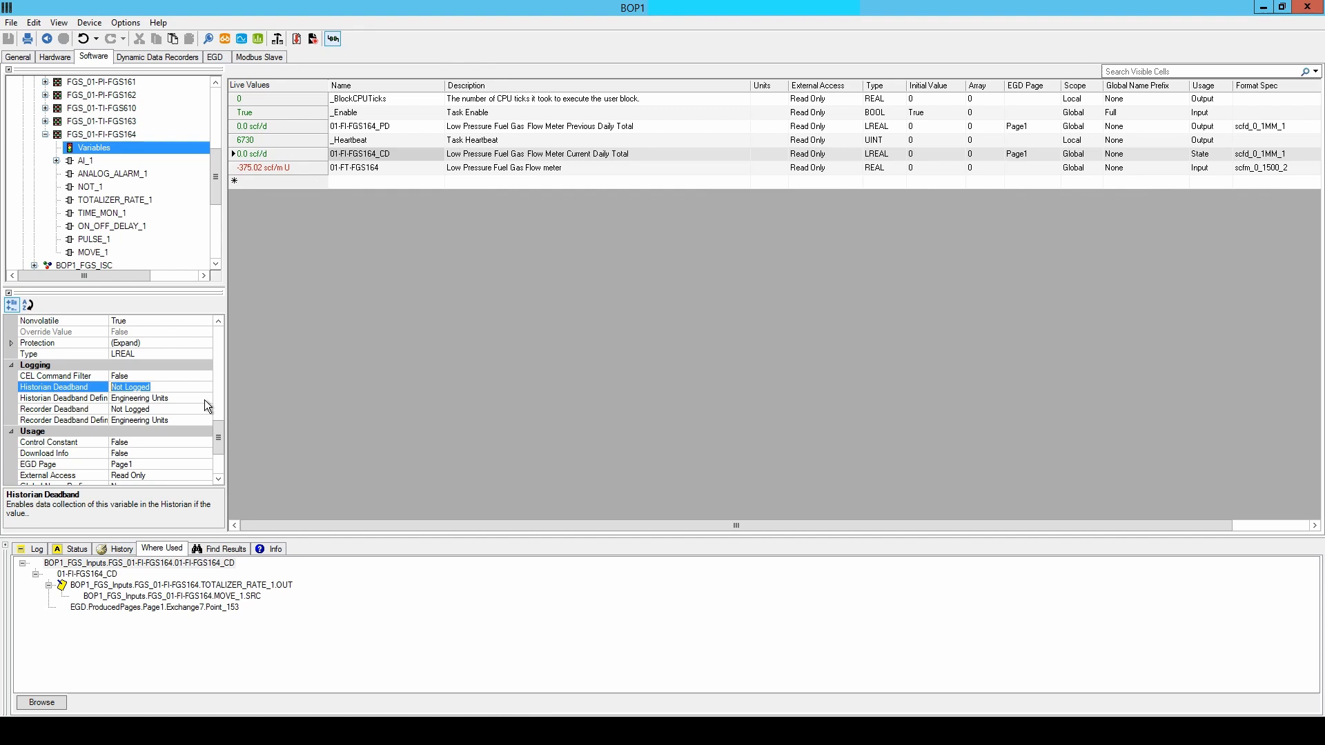
pyautogui.write('1')
pyautogui.click(104, 134)
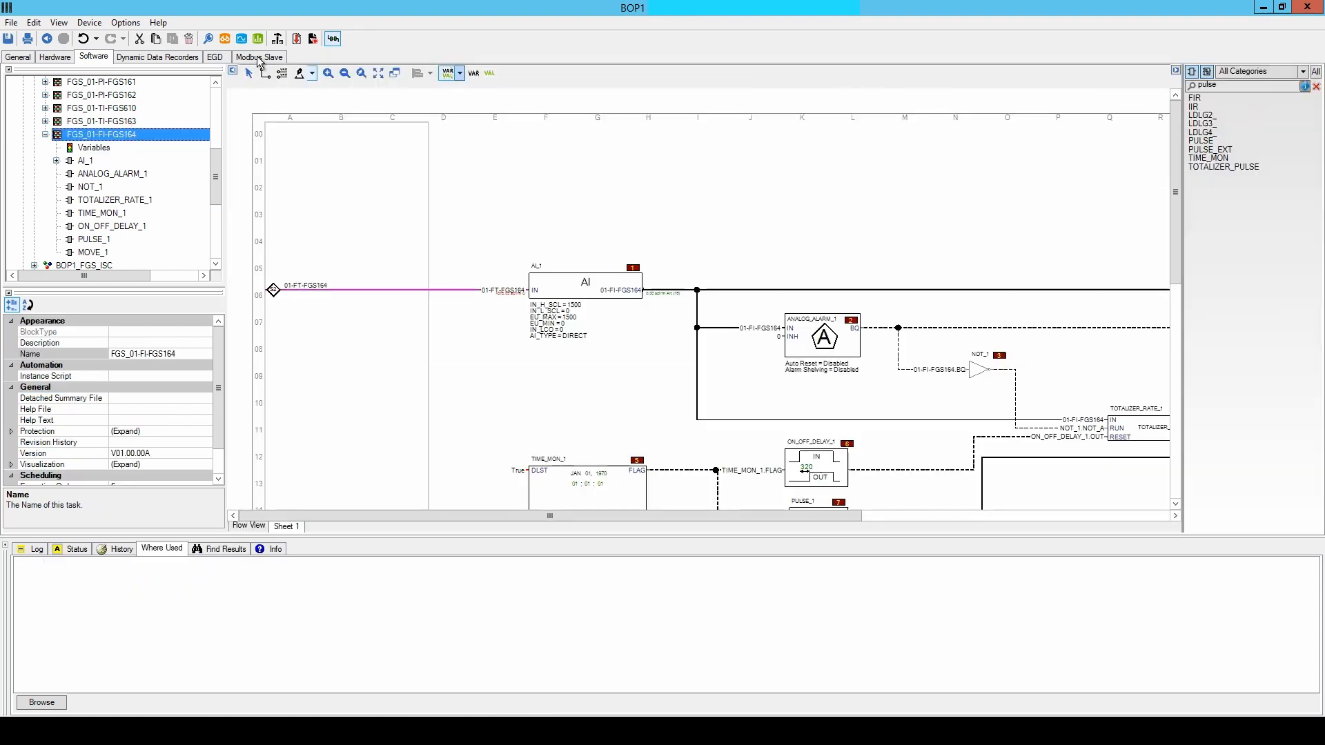
# Build the BOP1 configuration without viewing the change log and scan for pending downloads, leaving the download wizard without downloading.
pyautogui.click(277, 40)
pyautogui.click(674, 389)
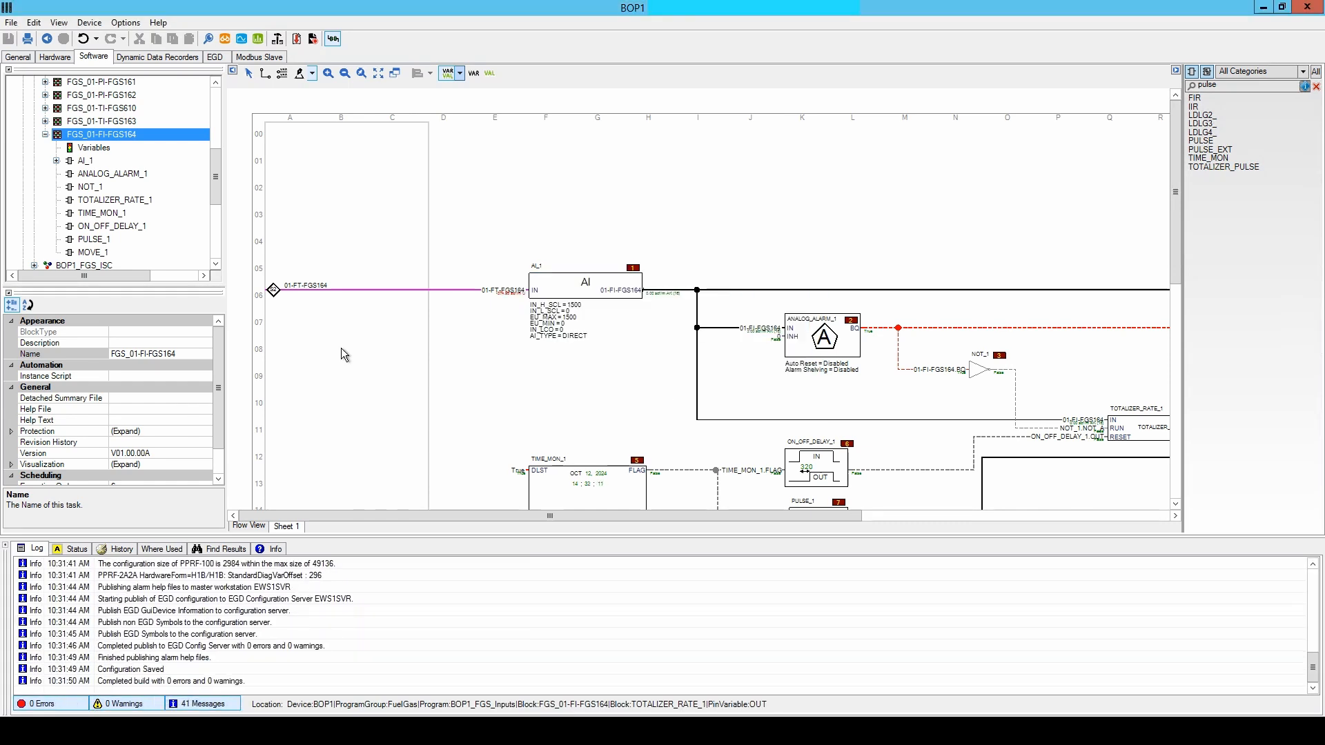
pyautogui.click(298, 38)
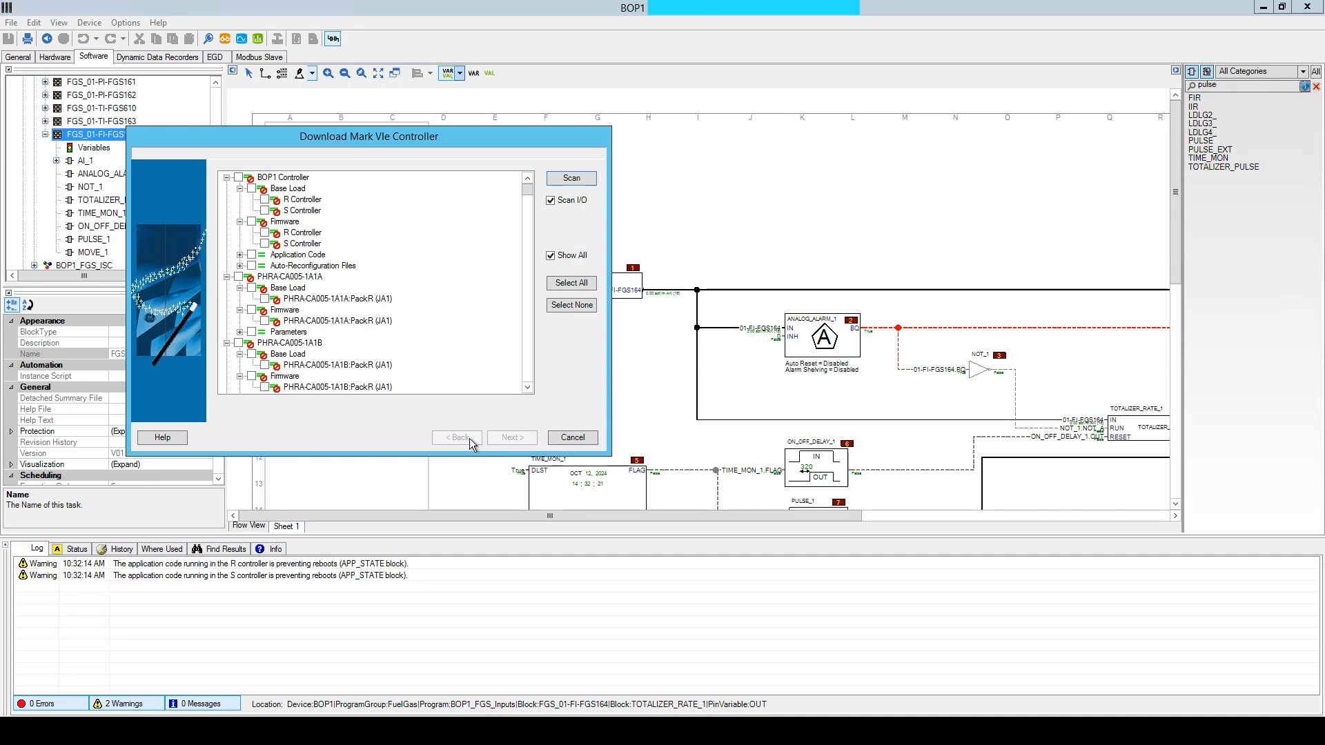
pyautogui.click(573, 439)
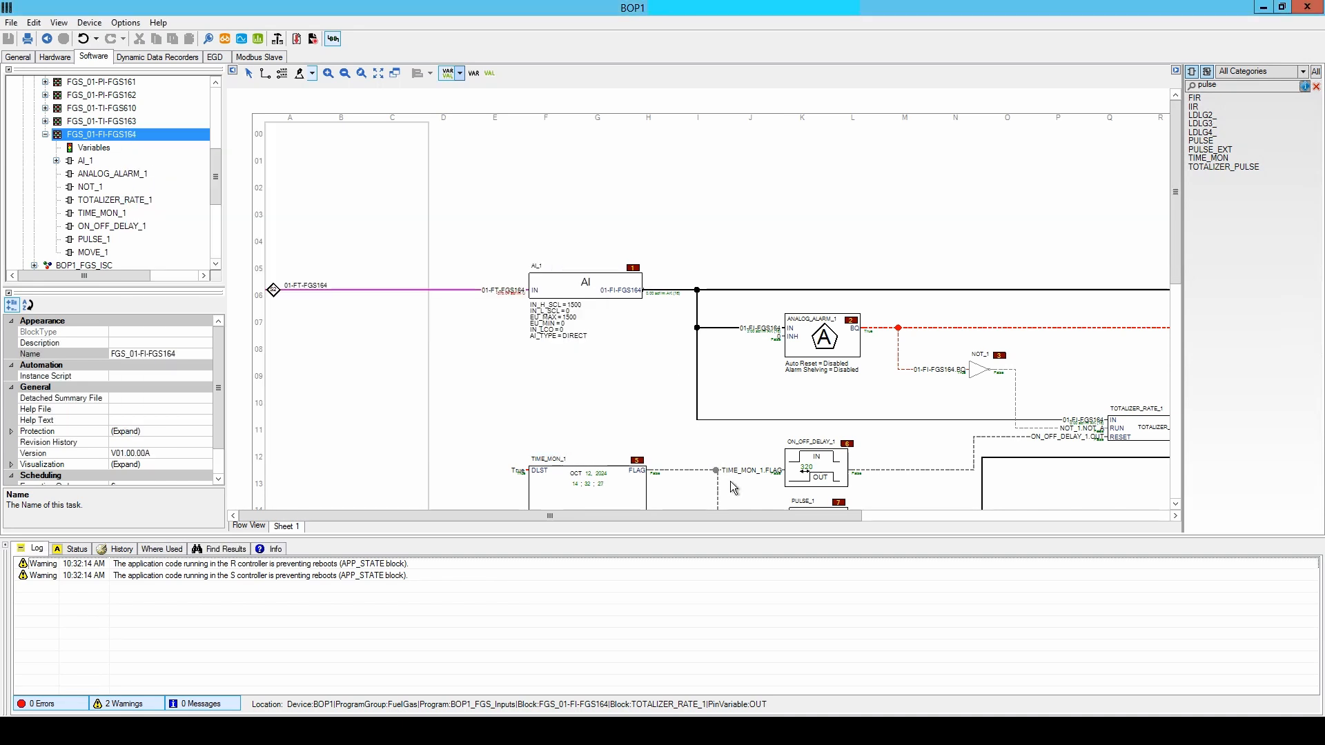
# Reopen the 01-FI-FGS164_CD variable definition from its usage list and reset its Historian Deadband to Not Logged.
pyautogui.hscroll(5, 898, 428)
pyautogui.click(173, 554)
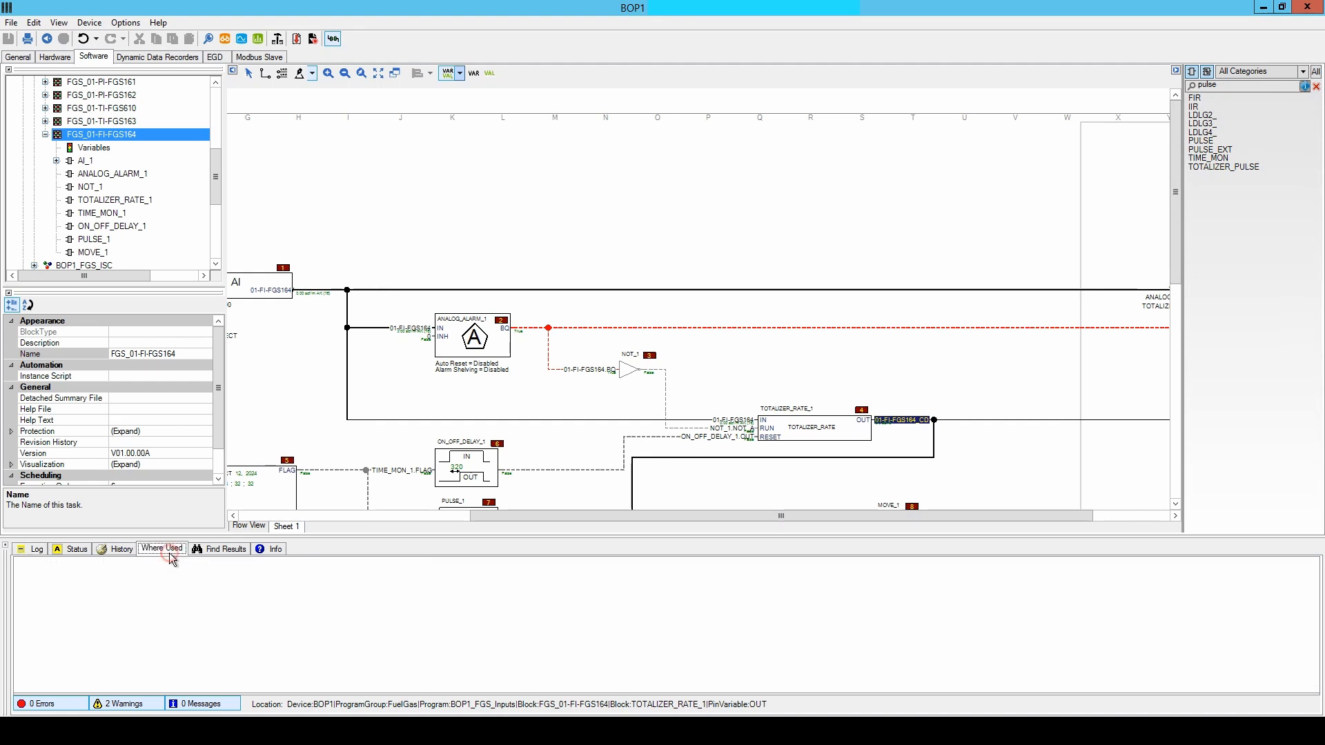
pyautogui.click(841, 433)
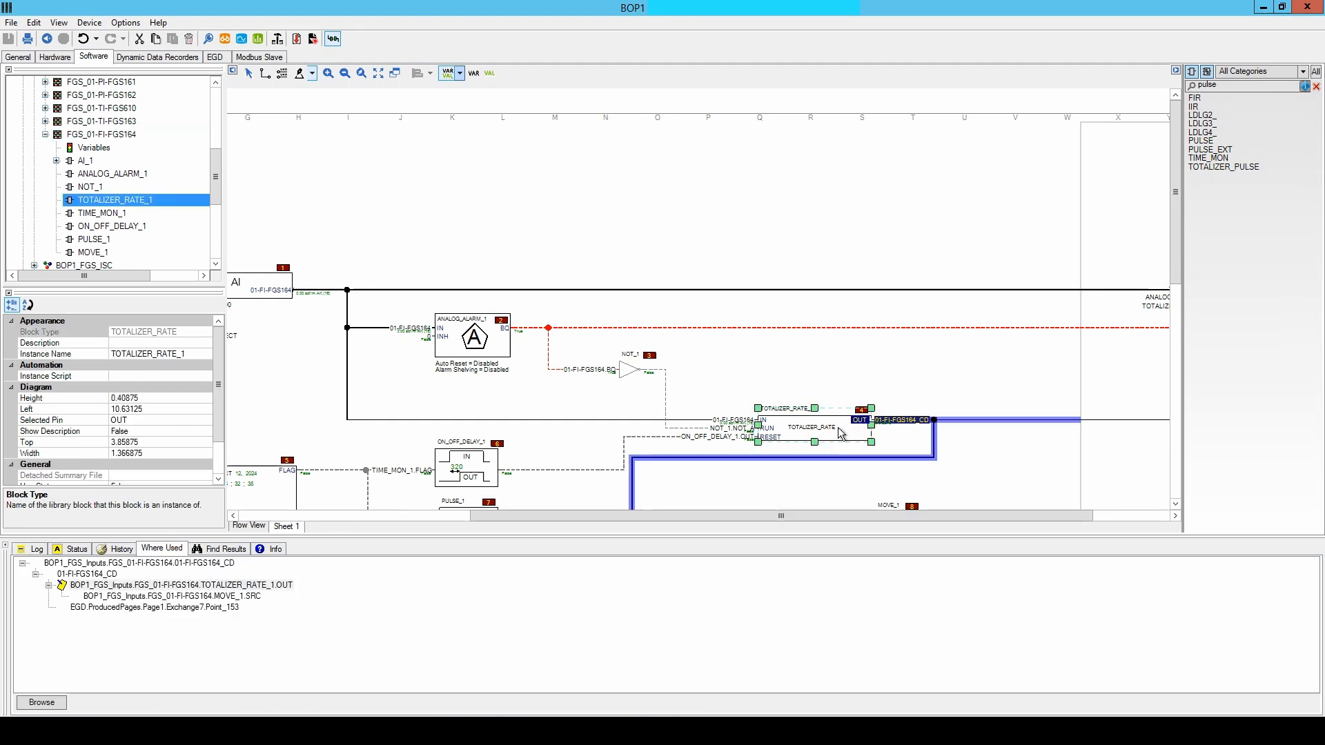
pyautogui.doubleClick(94, 563)
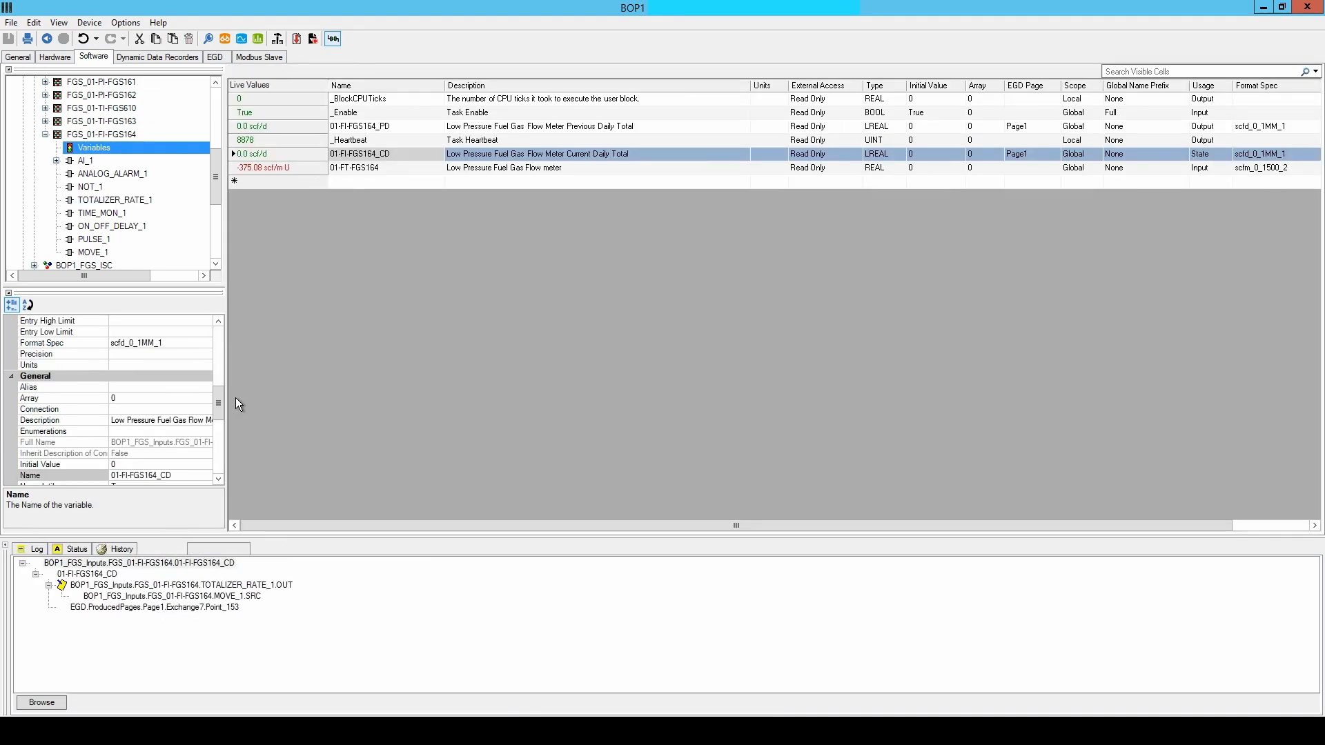
pyautogui.click(138, 399)
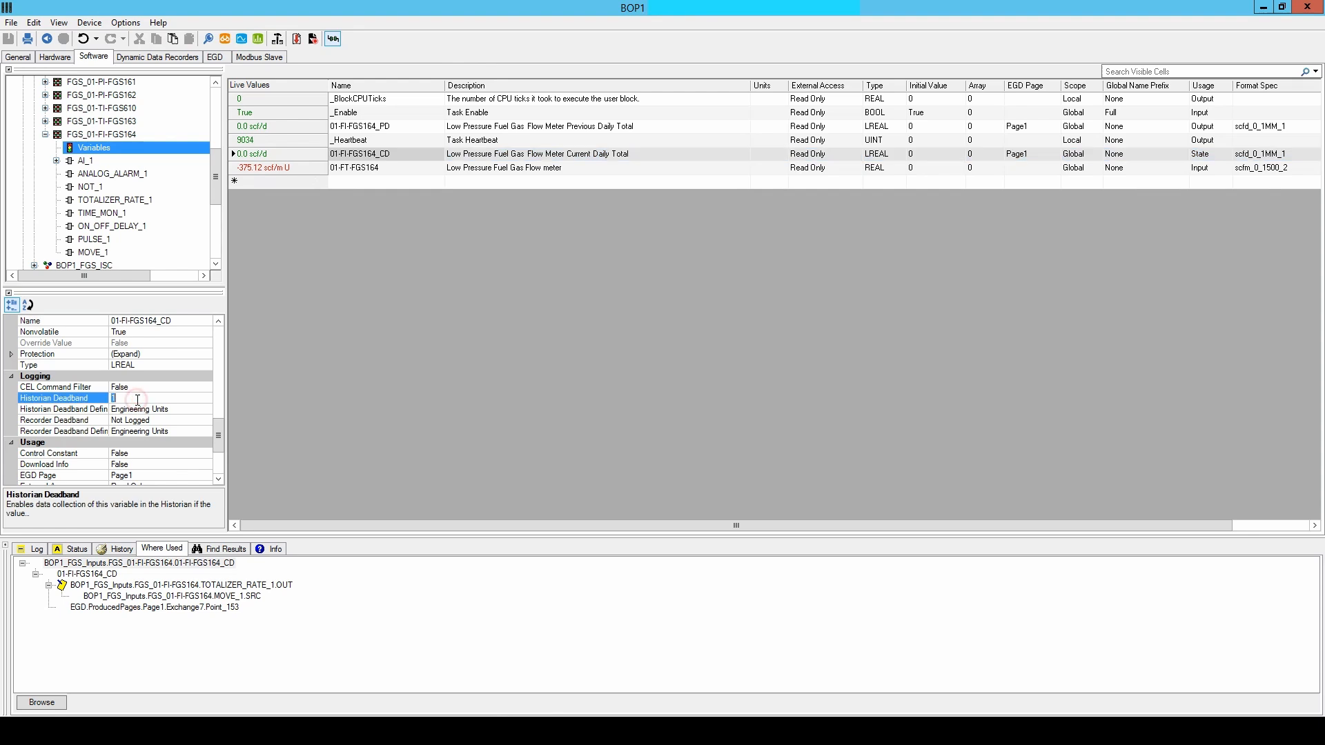
pyautogui.press('Return')
# Rebuild BOP1 without viewing the change log and recheck what needs downloading, then cancel the download wizard.
pyautogui.click(277, 39)
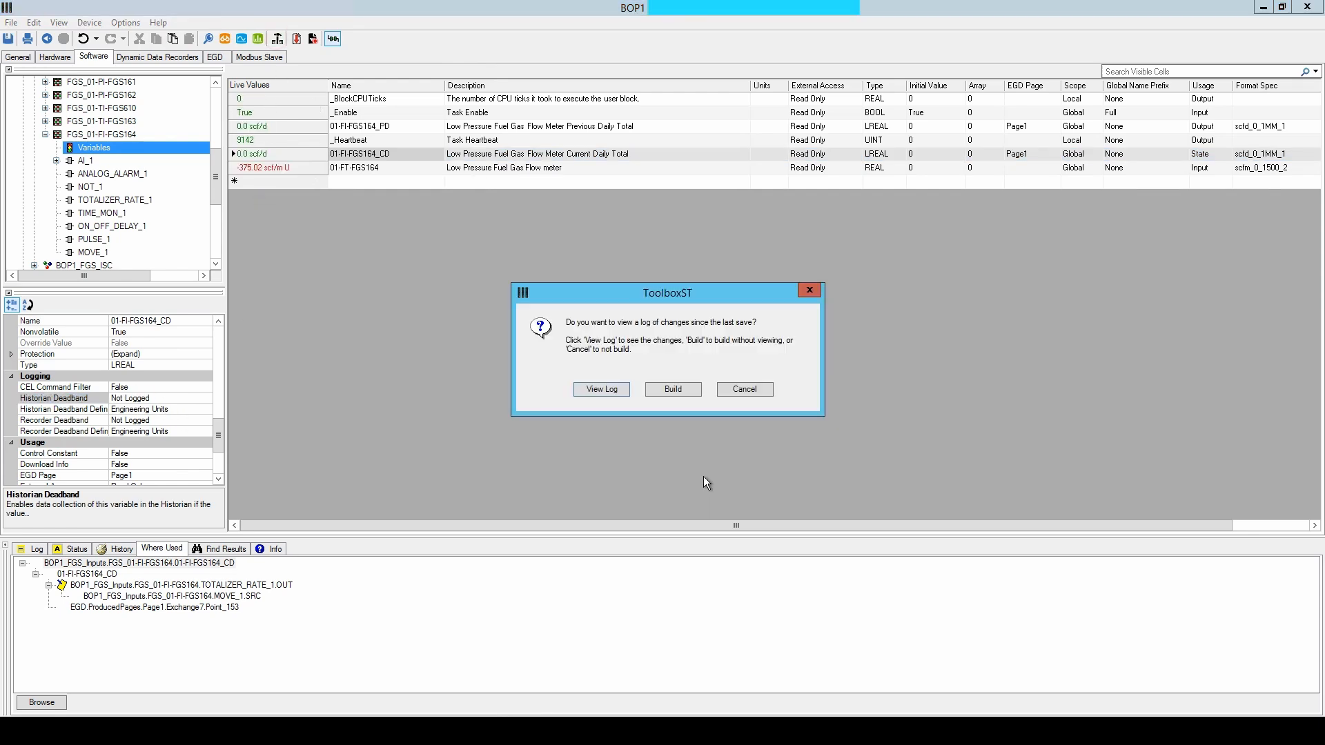
pyautogui.click(673, 388)
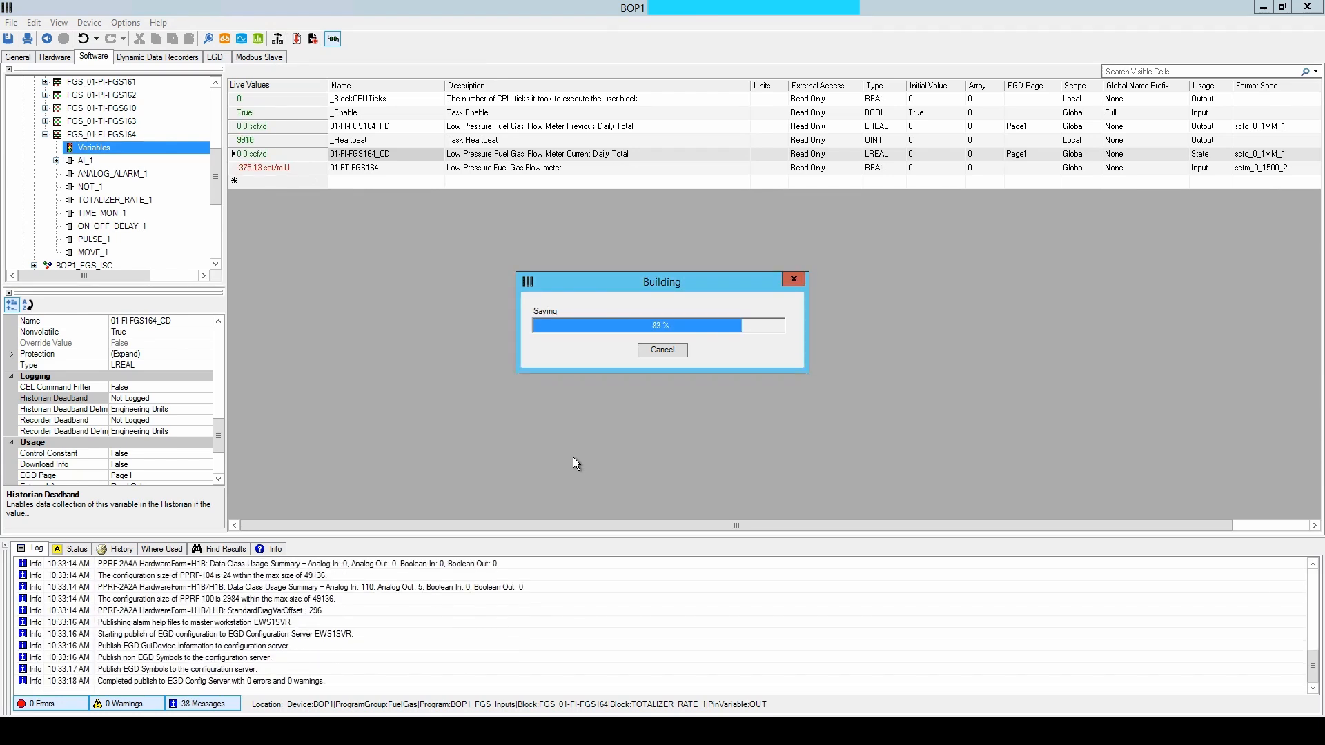
pyautogui.click(296, 39)
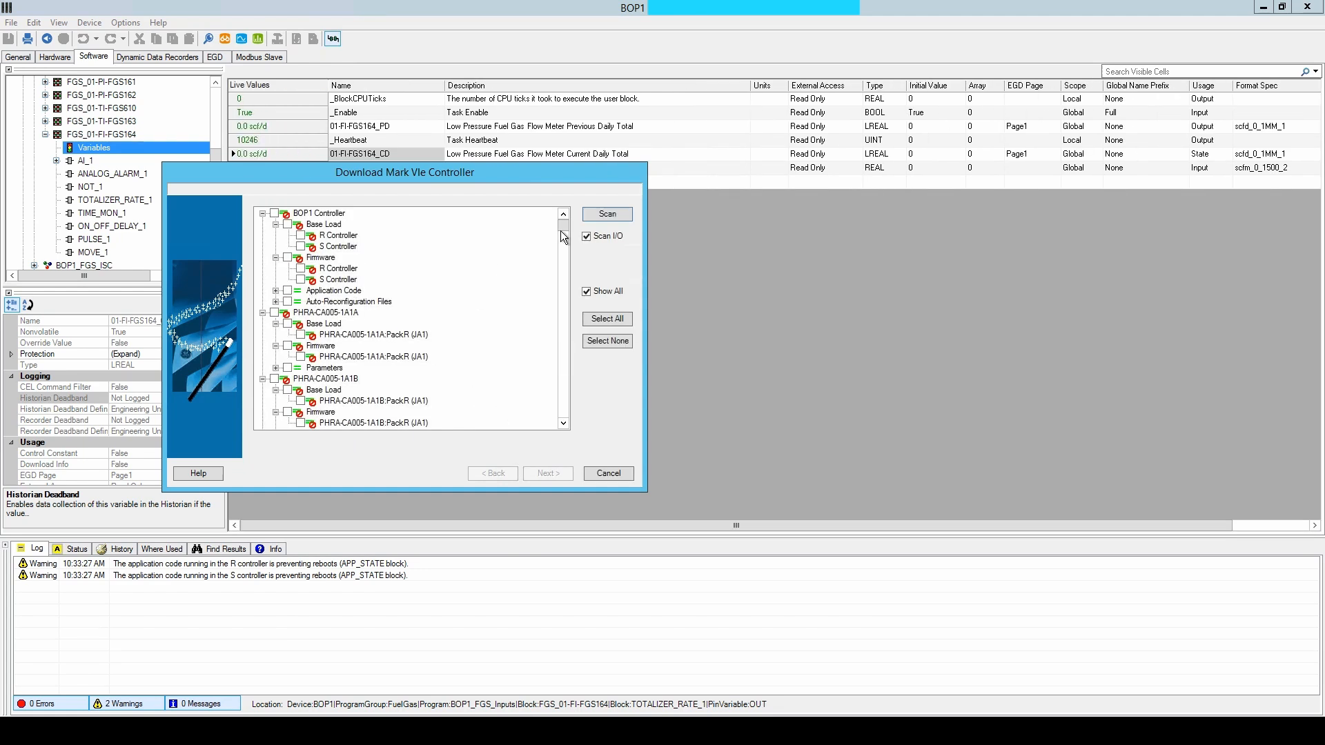
pyautogui.click(609, 474)
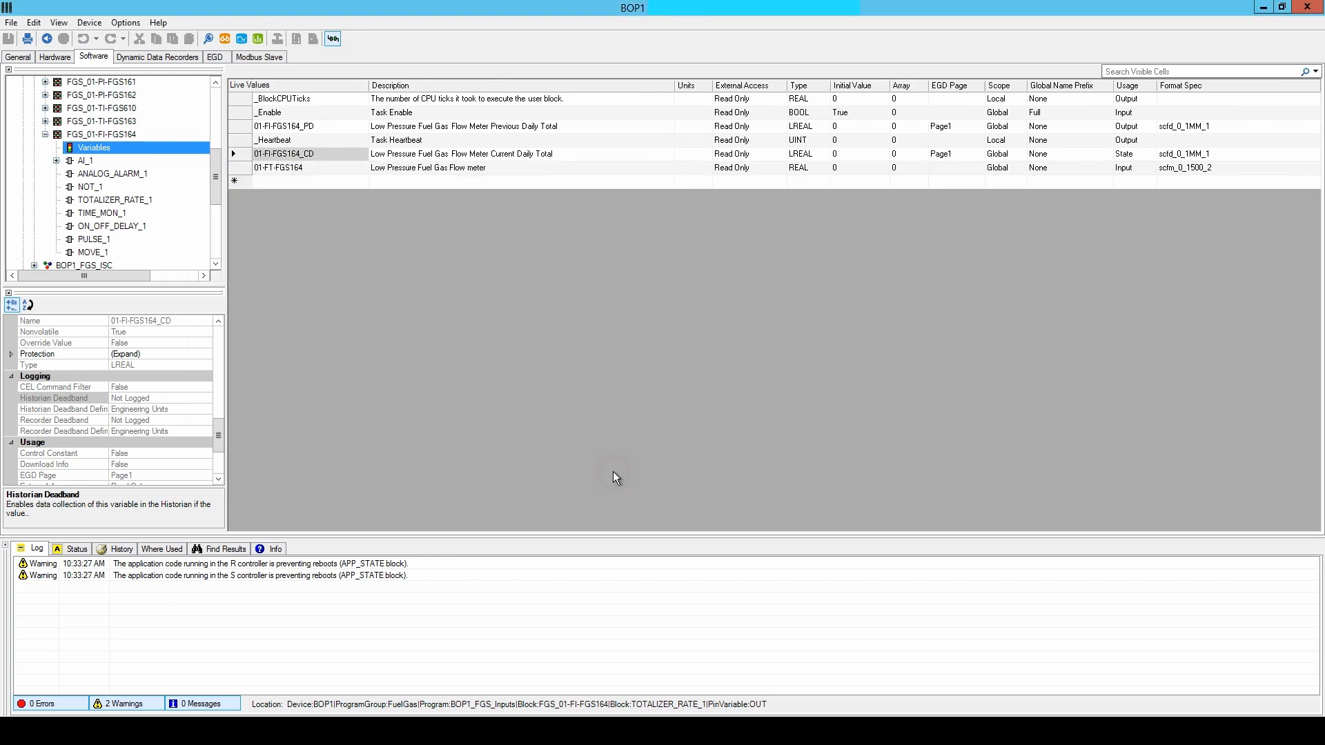
# Review the FGS_01-FI-FGS164 task diagram around the totalizer and MOVE_1 blocks and check the equality status of both controllers.
pyautogui.click(101, 136)
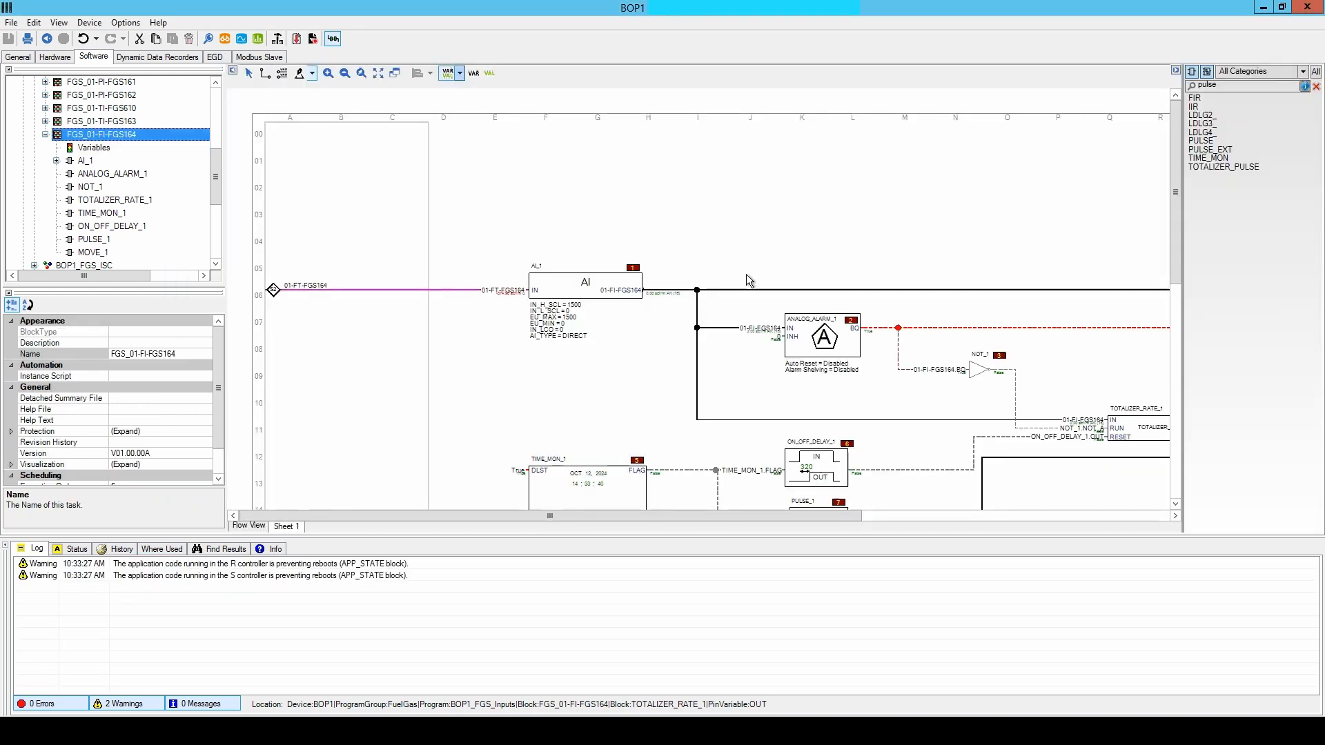
pyautogui.moveTo(554, 515); pyautogui.dragTo(877, 519)
pyautogui.scroll(-3, 739, 355)
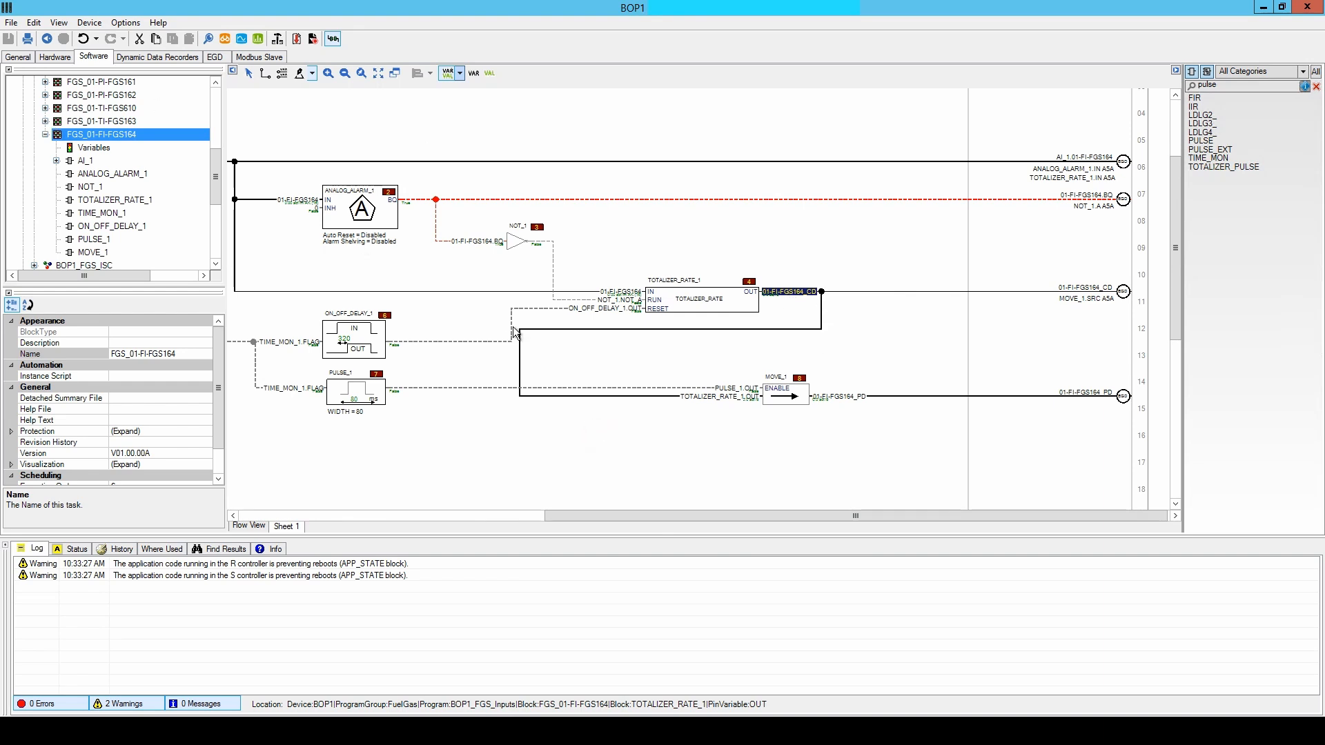
pyautogui.scroll(1, 571, 356)
pyautogui.click(74, 548)
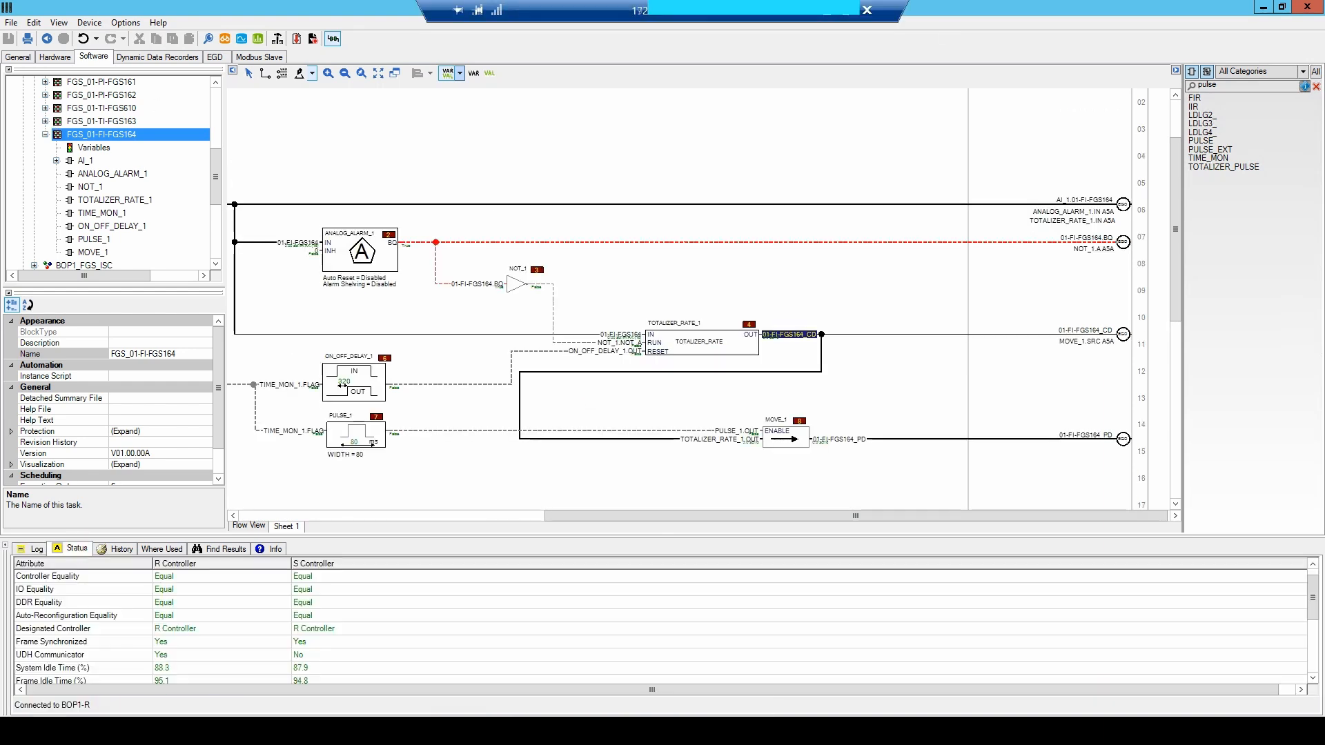